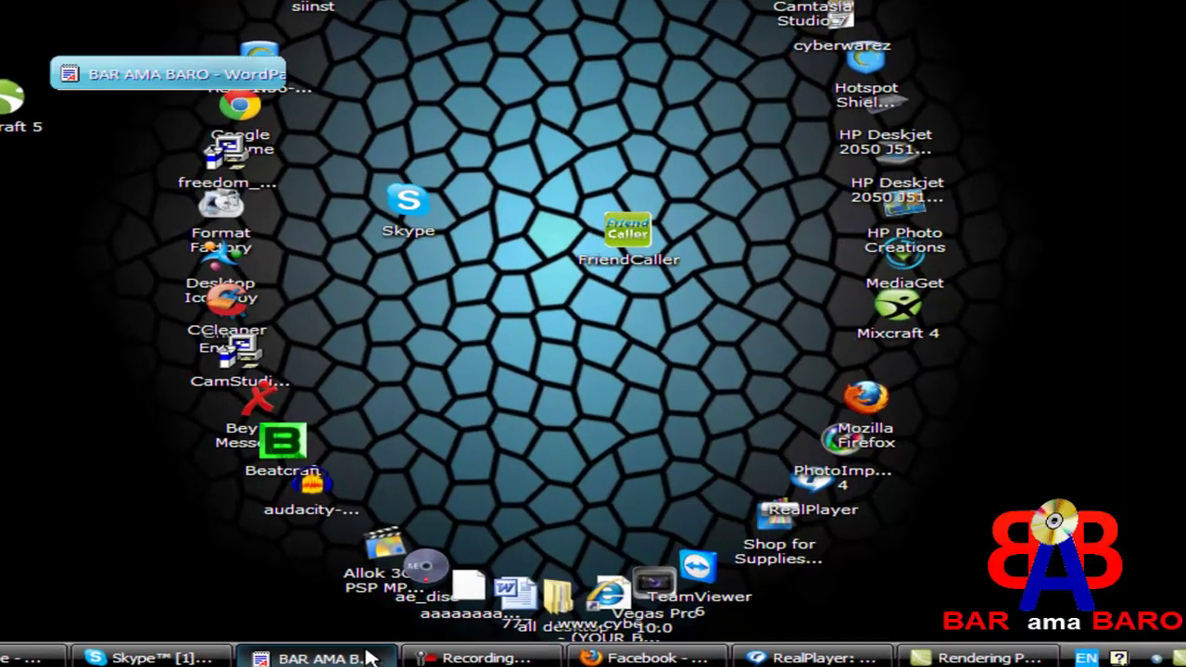
click(369, 657)
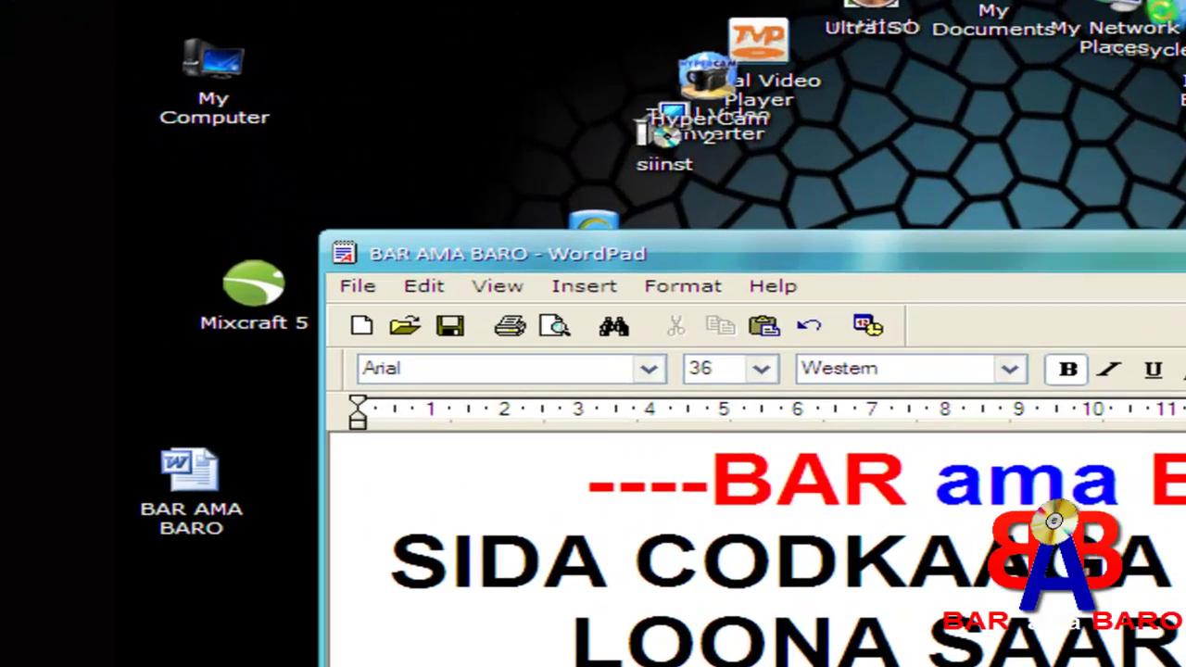
click(983, 202)
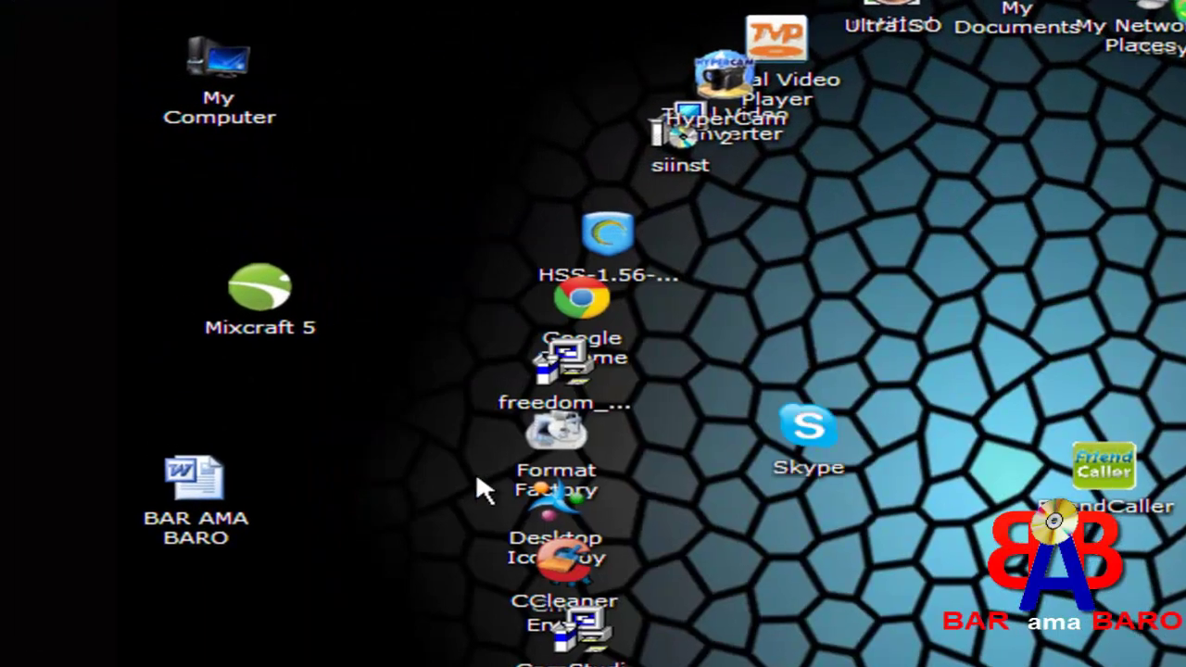
double_click(260, 313)
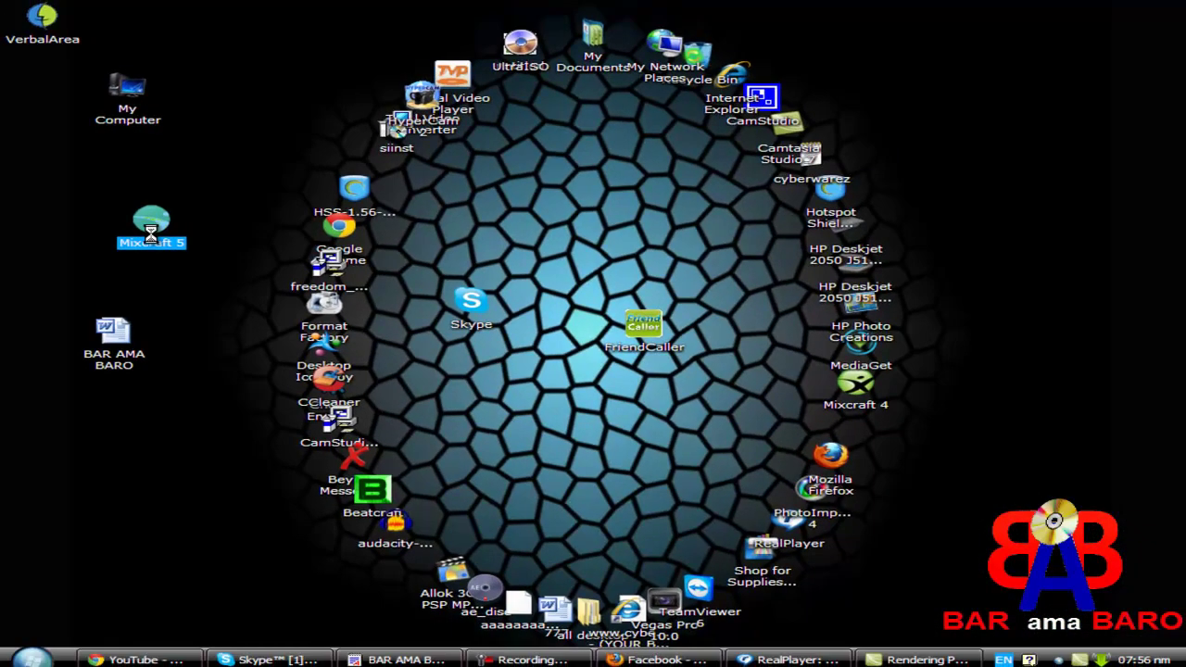
right_click(150, 234)
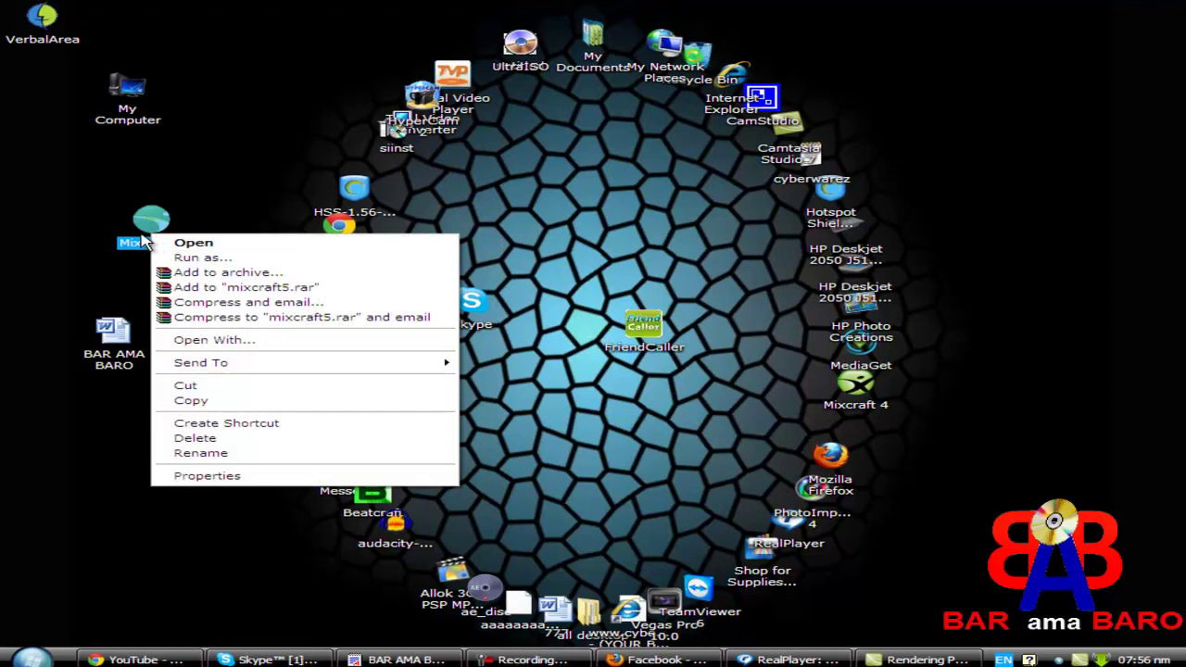
click(178, 200)
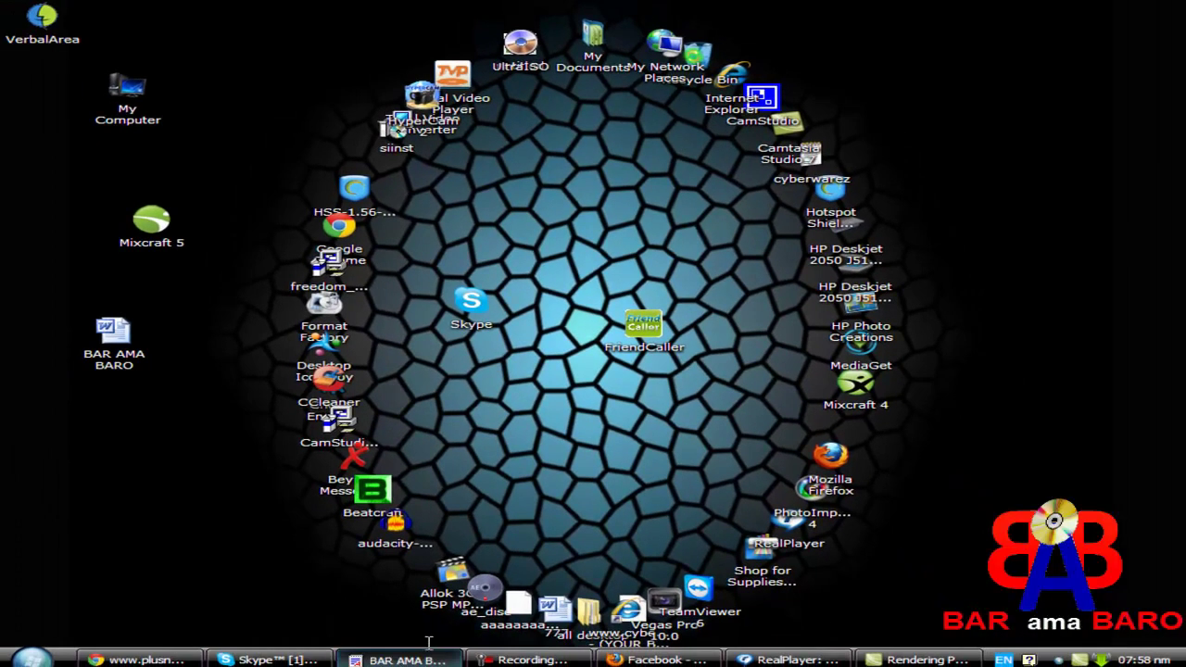
click(408, 659)
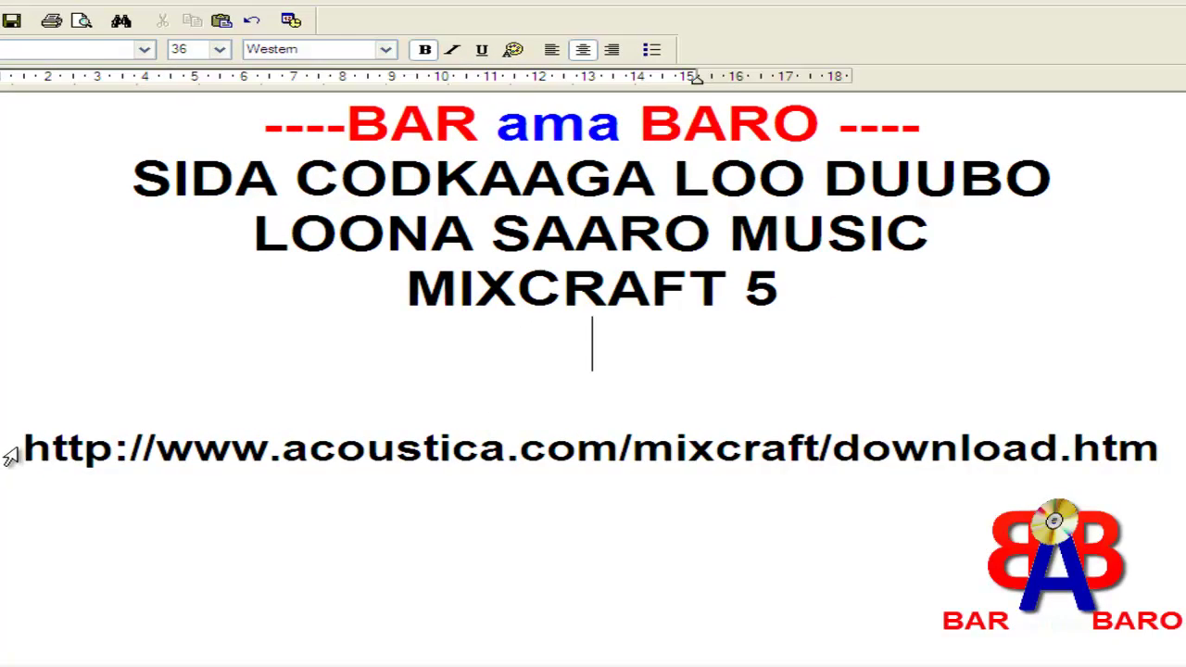
drag(70, 449, 1122, 450)
key(super+c)
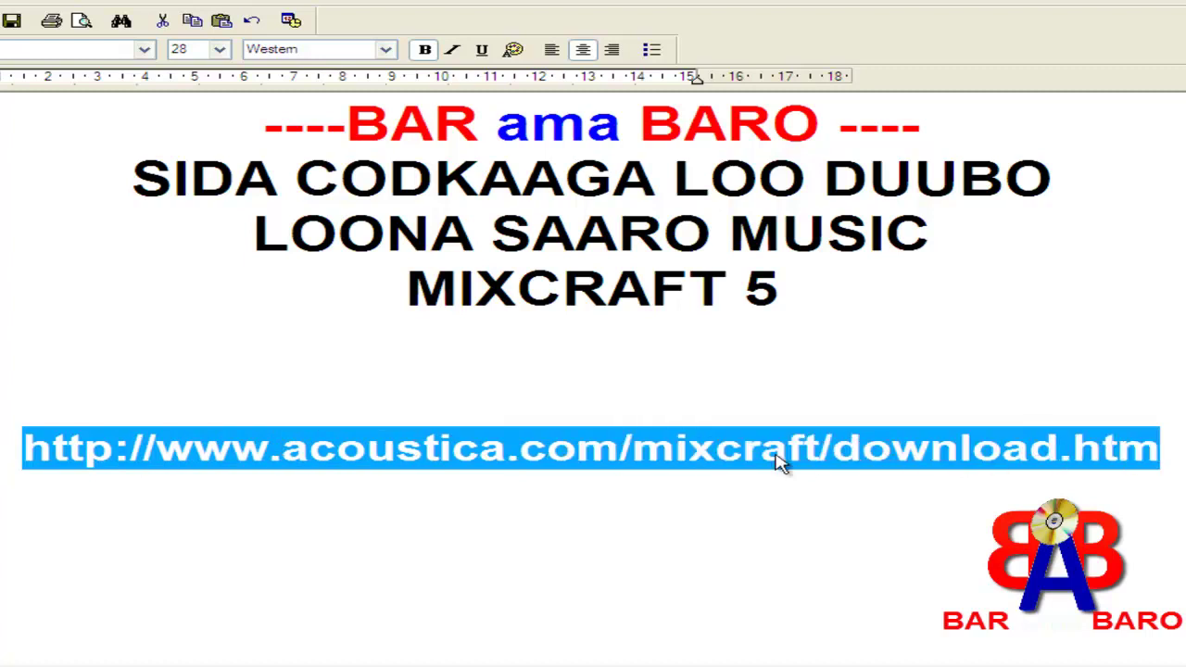
right_click(605, 457)
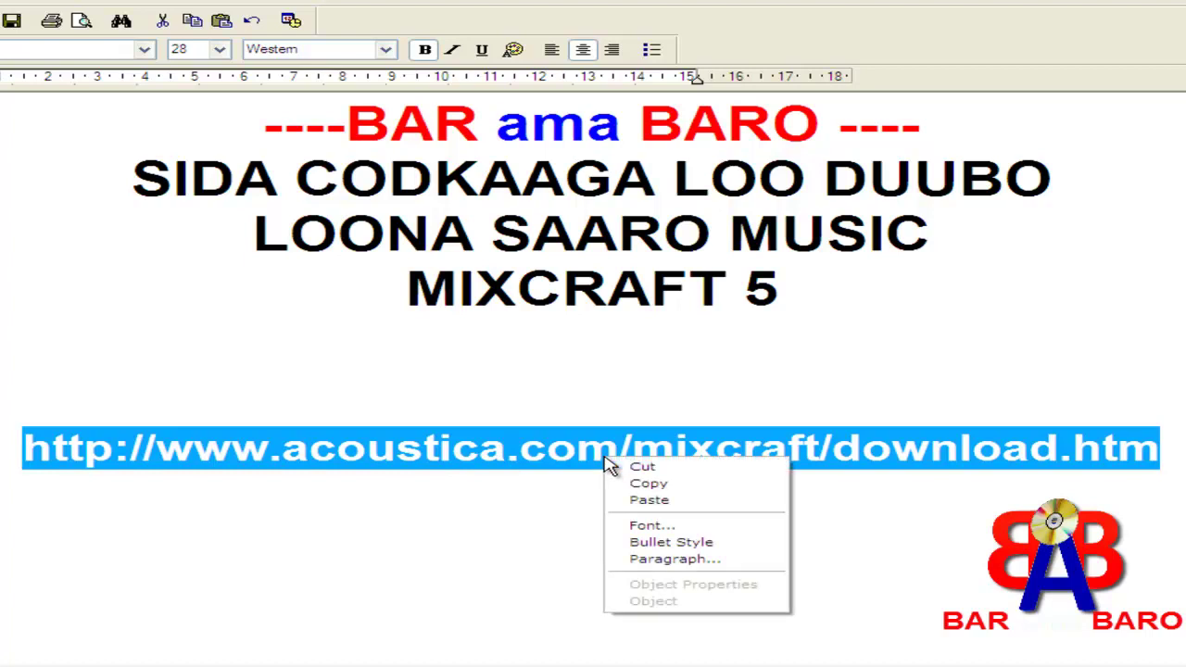
click(649, 482)
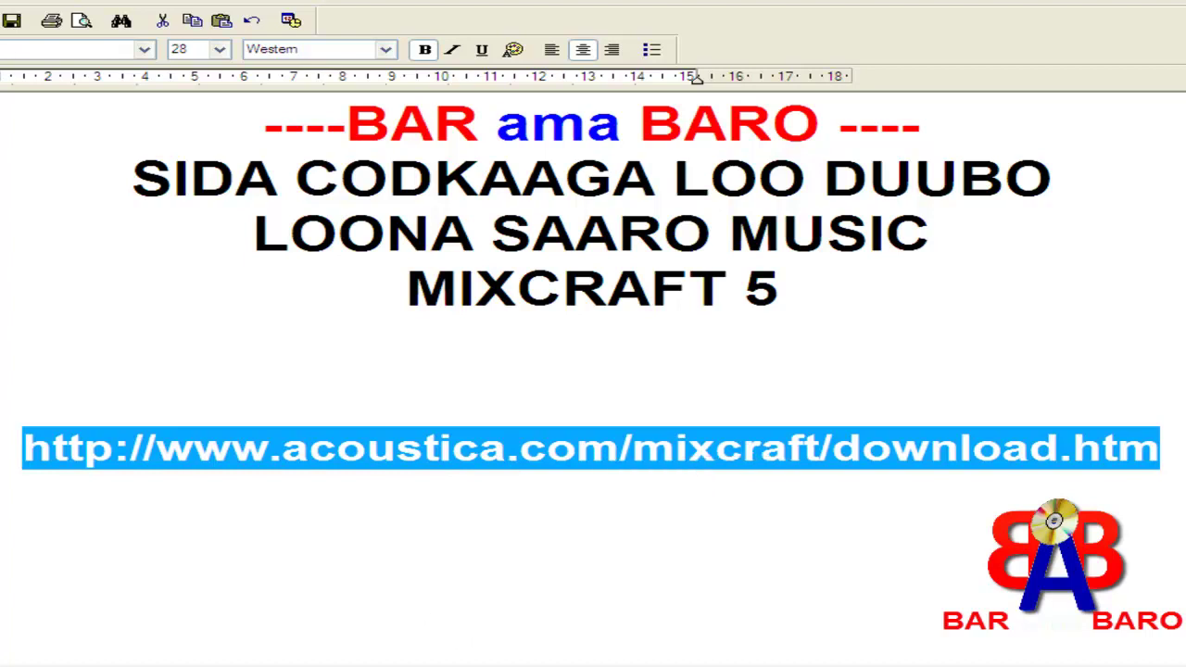
key(super+d)
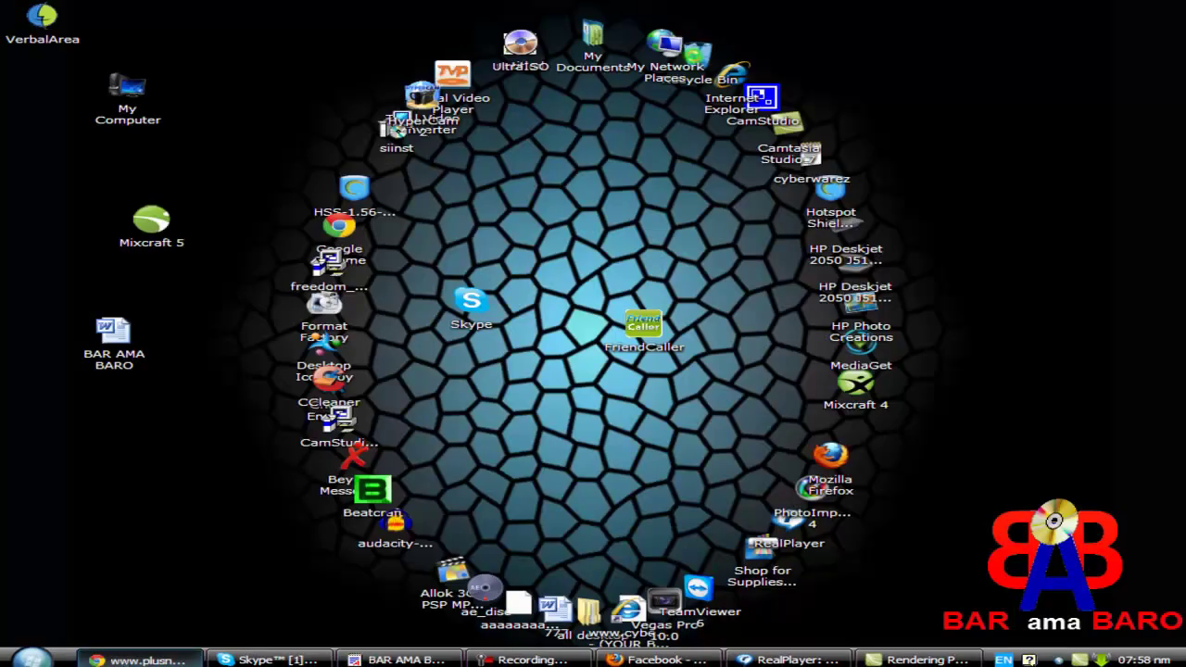
click(139, 659)
click(337, 41)
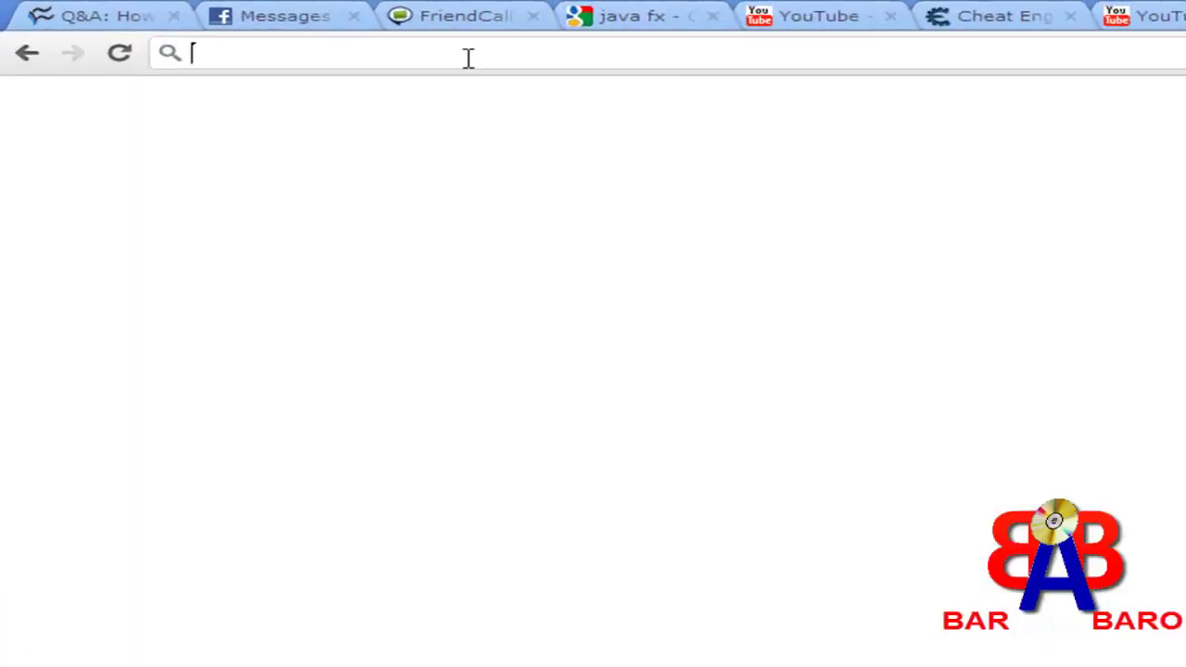
right_click(468, 63)
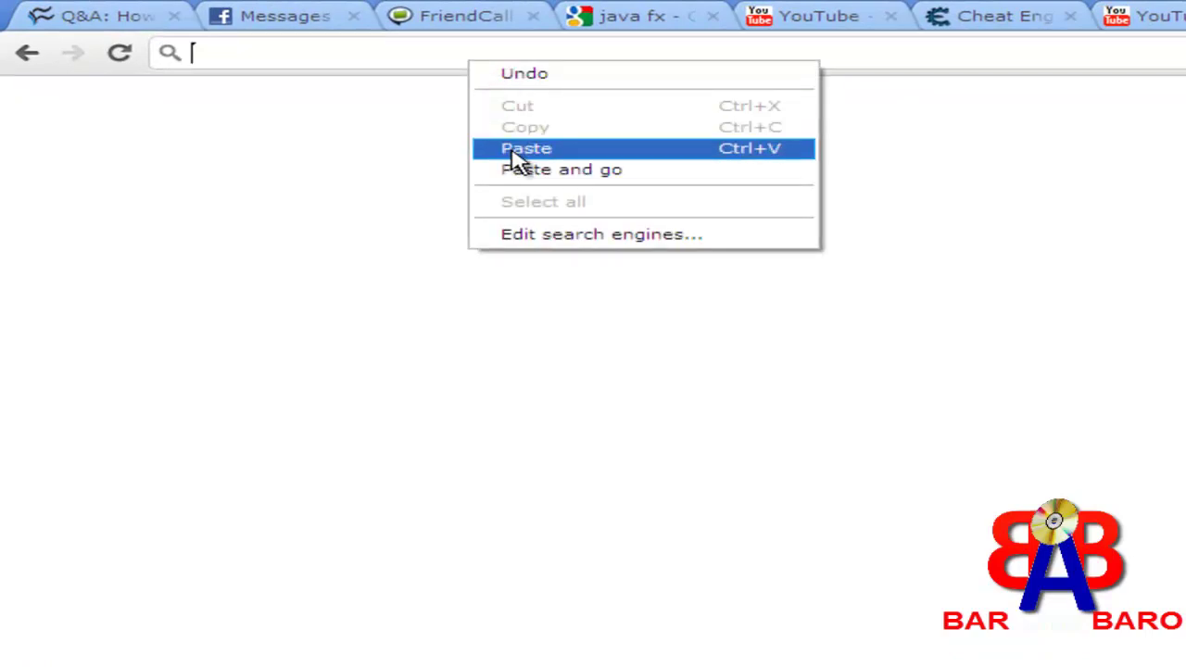
click(514, 149)
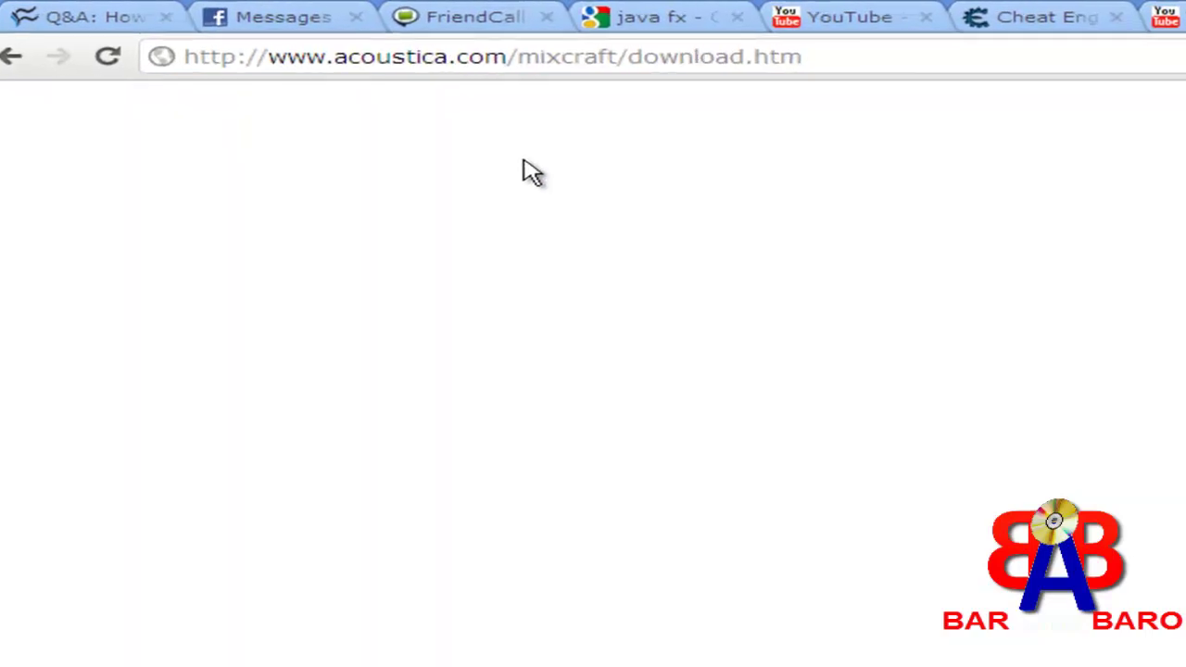
key(Return)
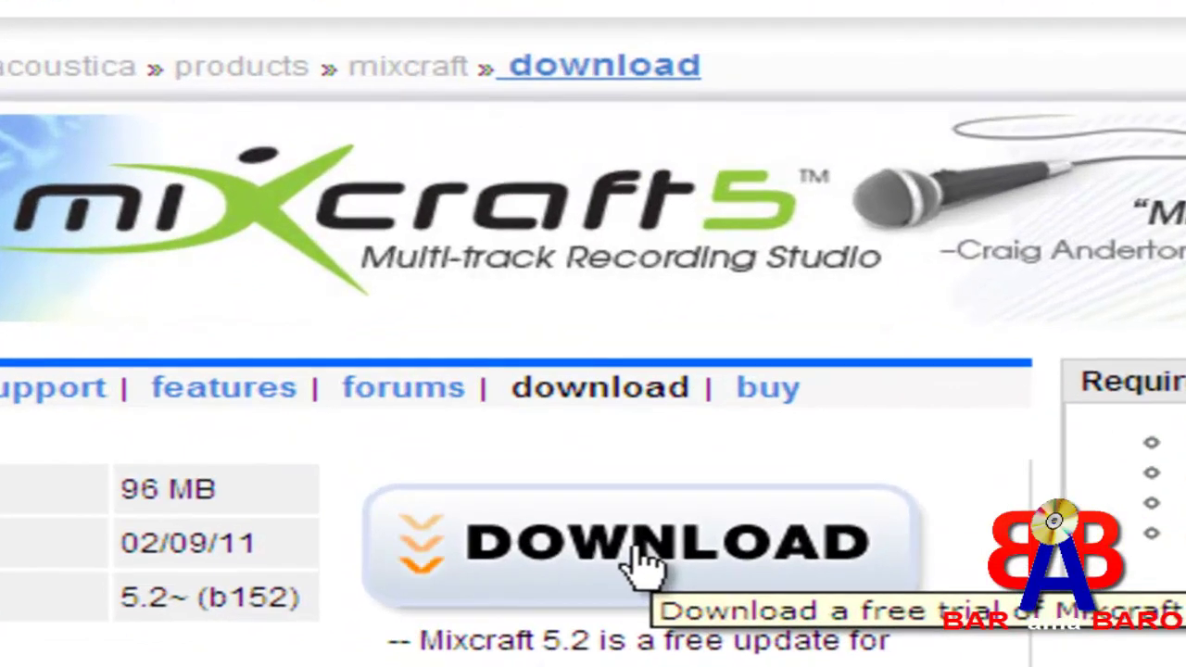
- Download the free trial of Mixcraft 5 and run Acoustica-Mixcraft-5-Installer (2).exe
click(639, 562)
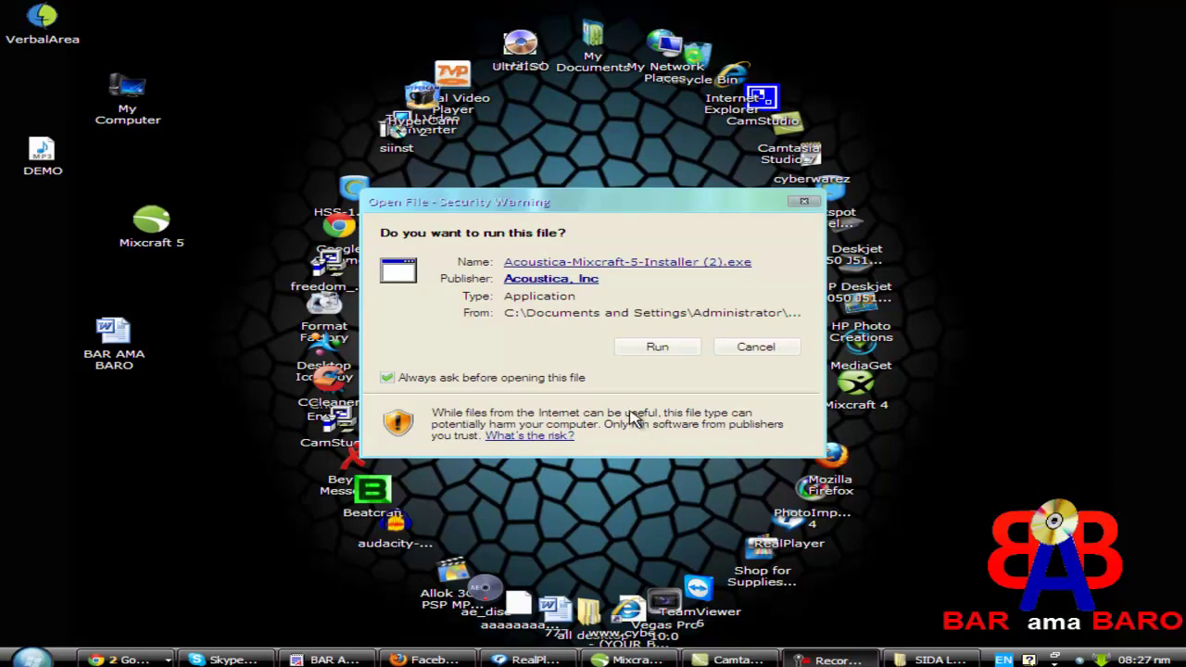
click(651, 350)
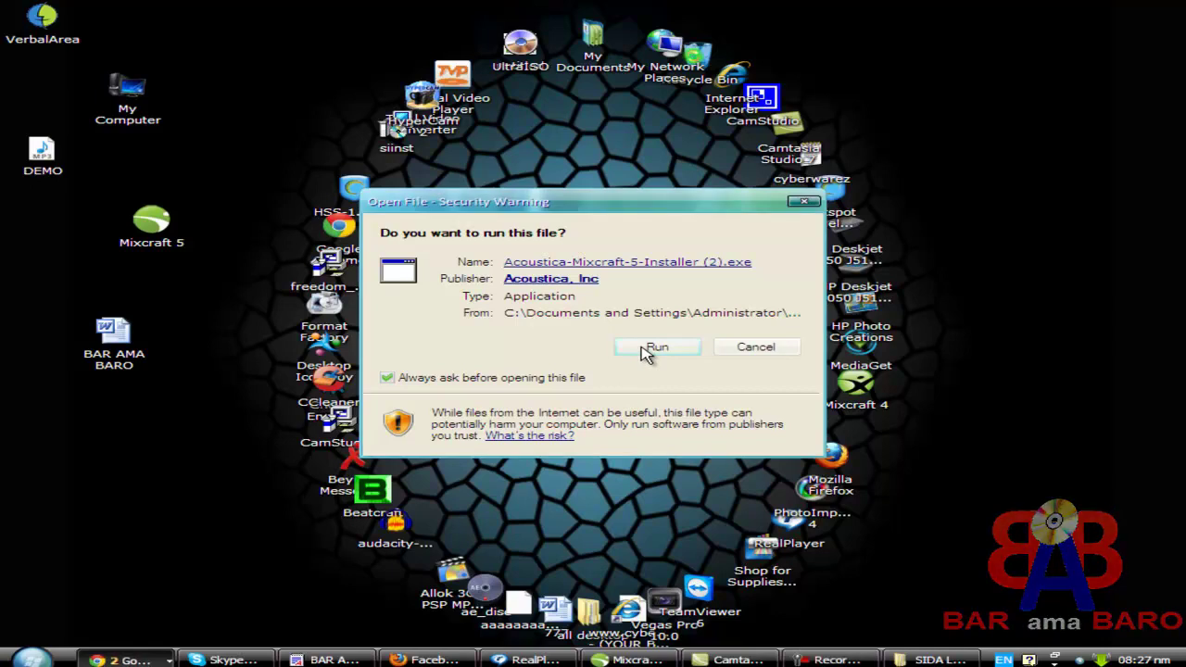
click(649, 349)
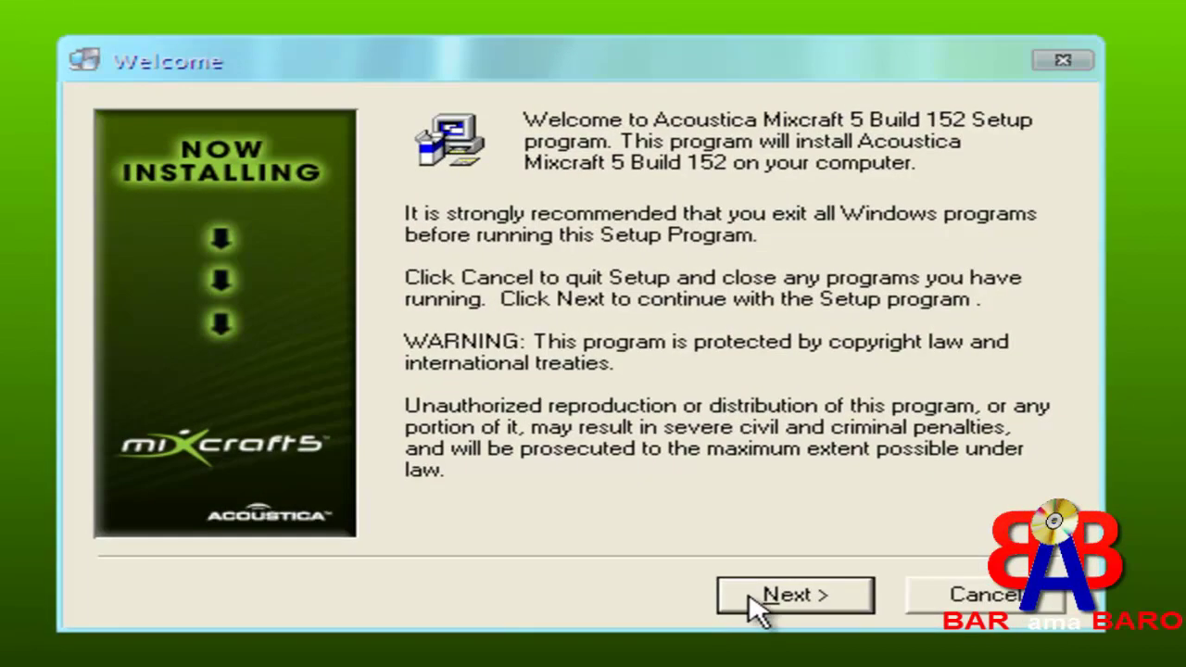
- Proceed through the setup with the default destination folder, loop library folder and Acoustica Mixcraft 5 program group
click(747, 598)
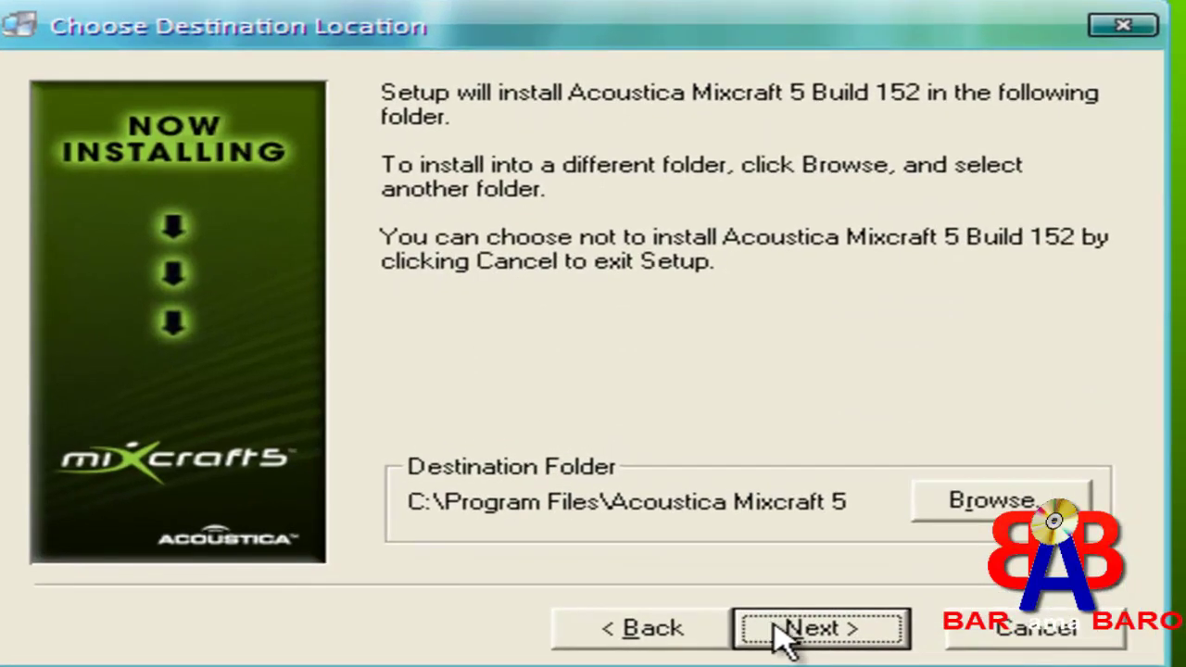
click(785, 636)
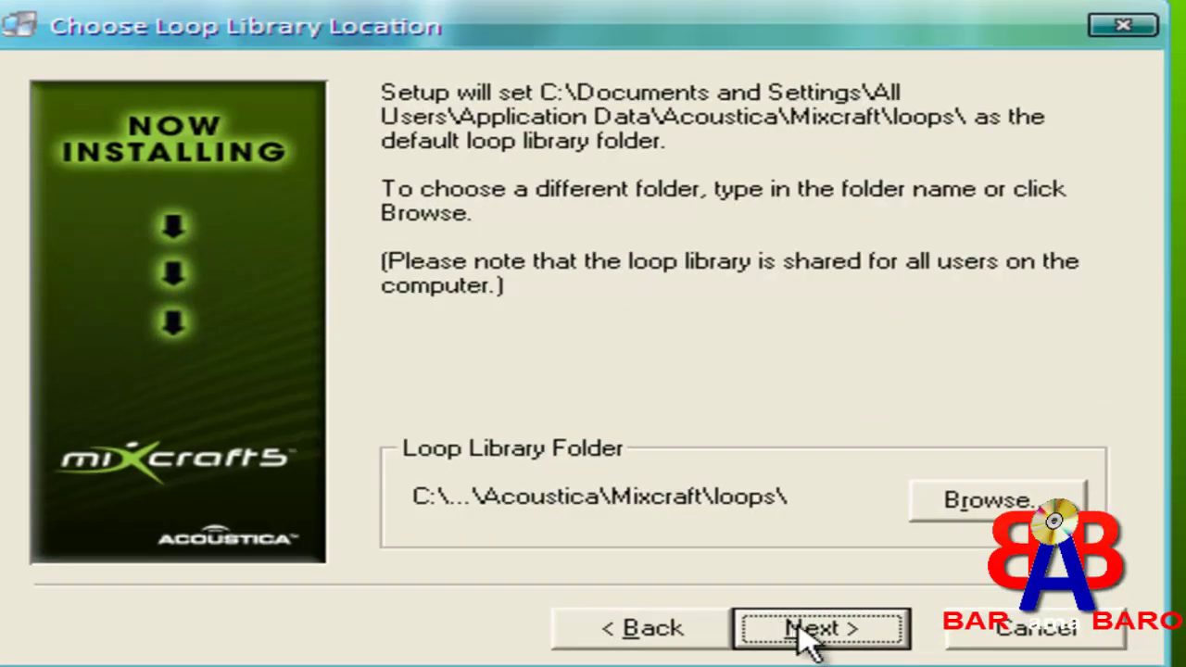
click(802, 630)
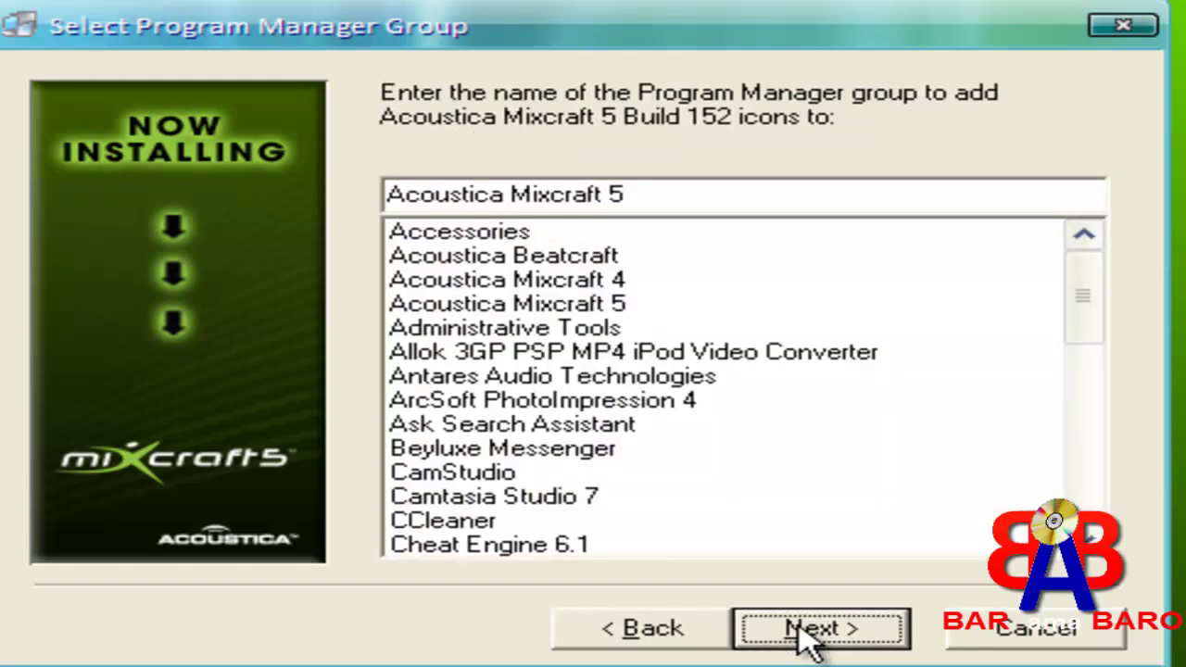
click(812, 630)
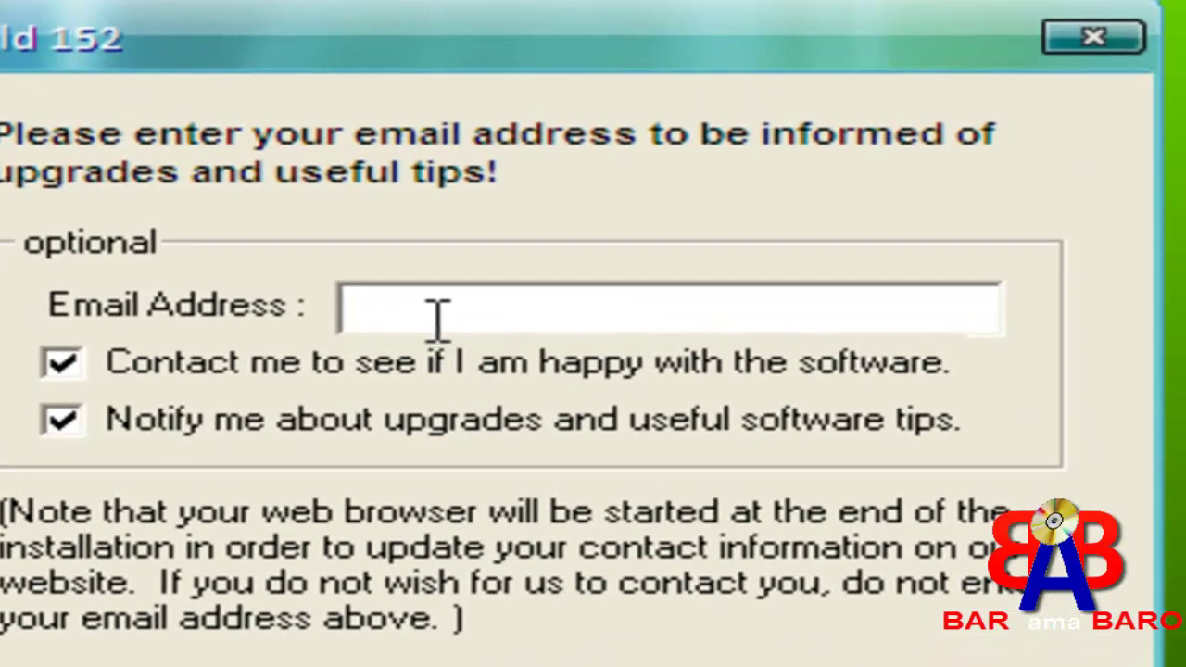
- Leave the optional email address blank and start the Mixcraft 5 installation
click(436, 316)
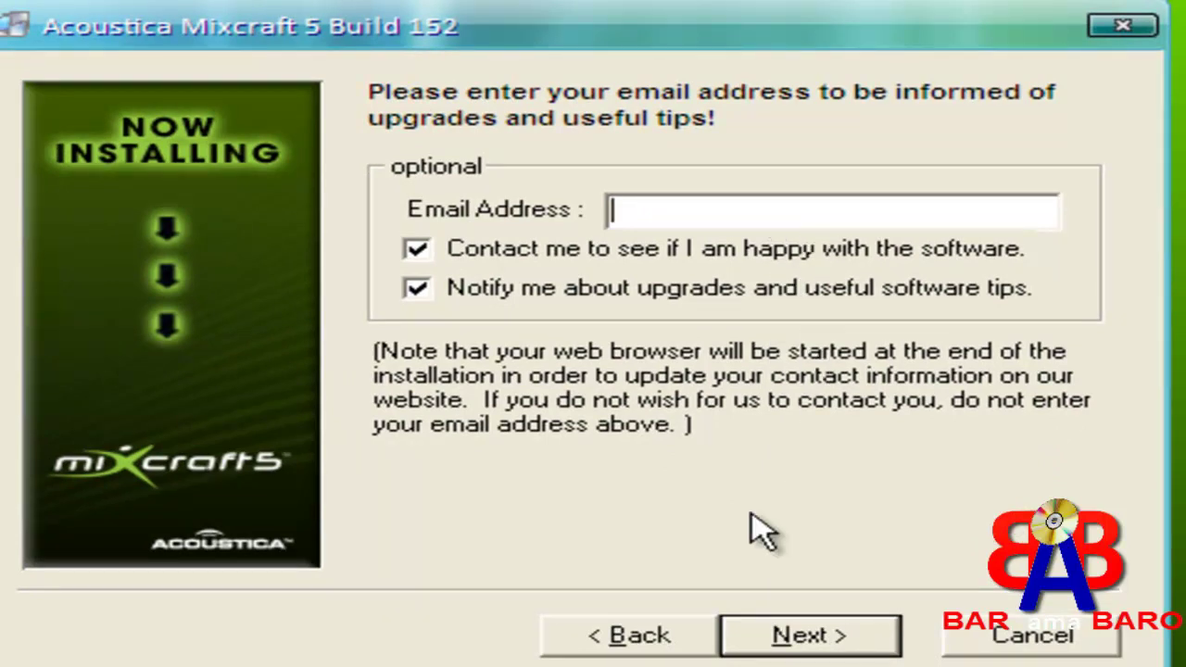
click(774, 643)
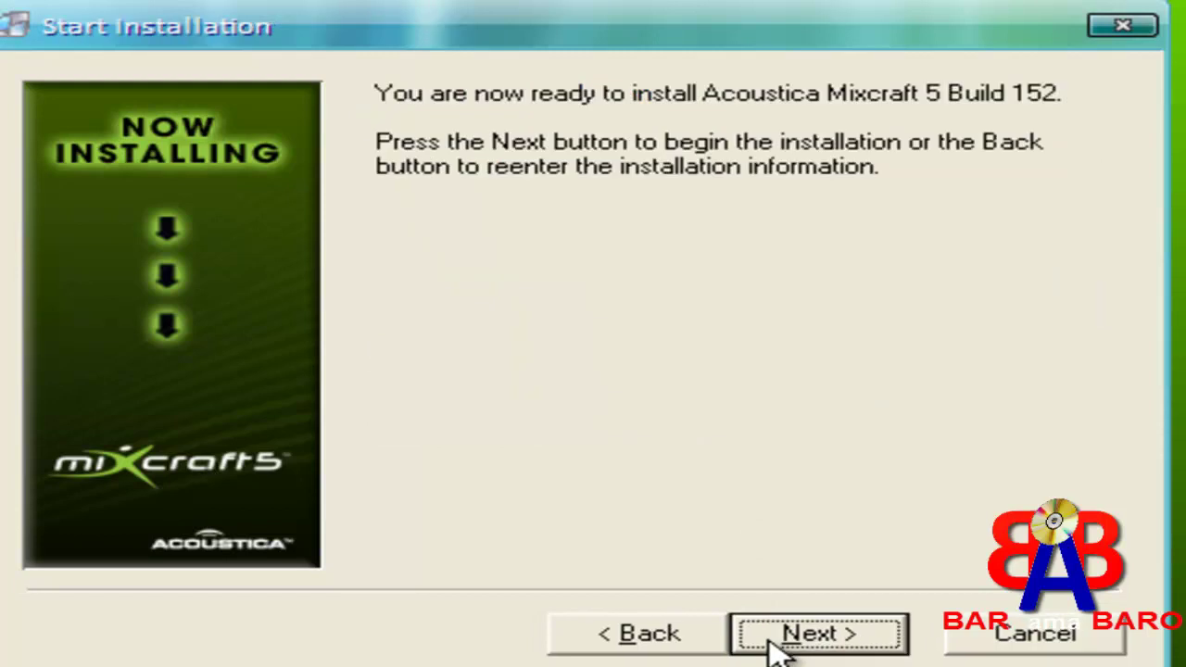
click(645, 642)
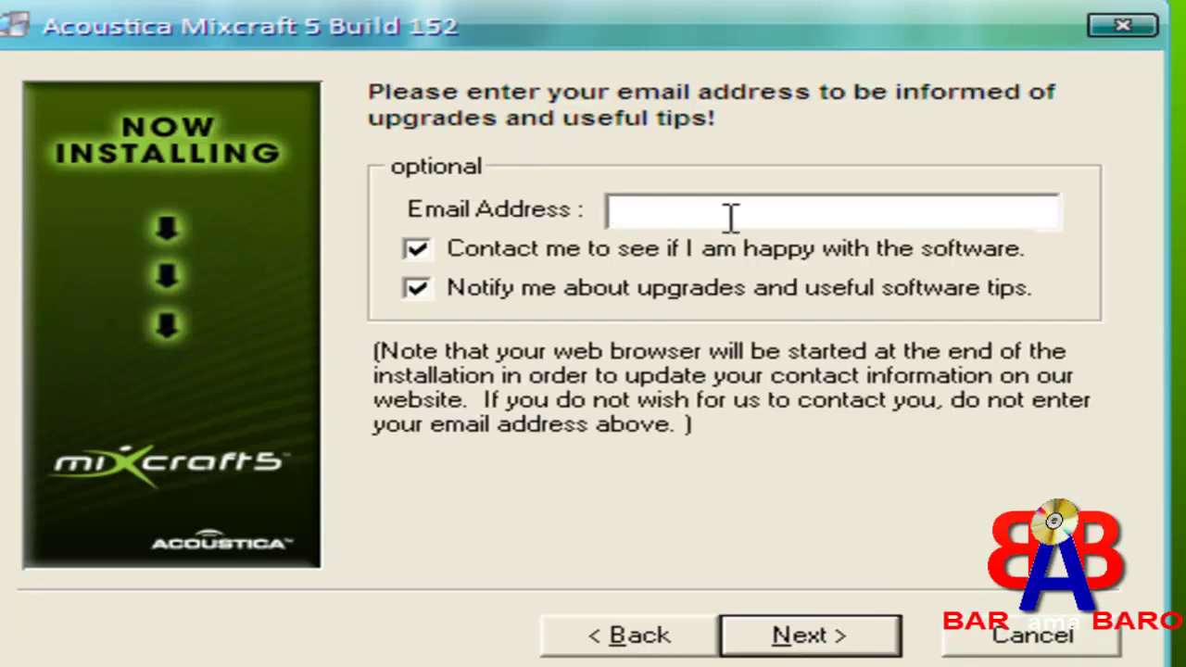
click(777, 649)
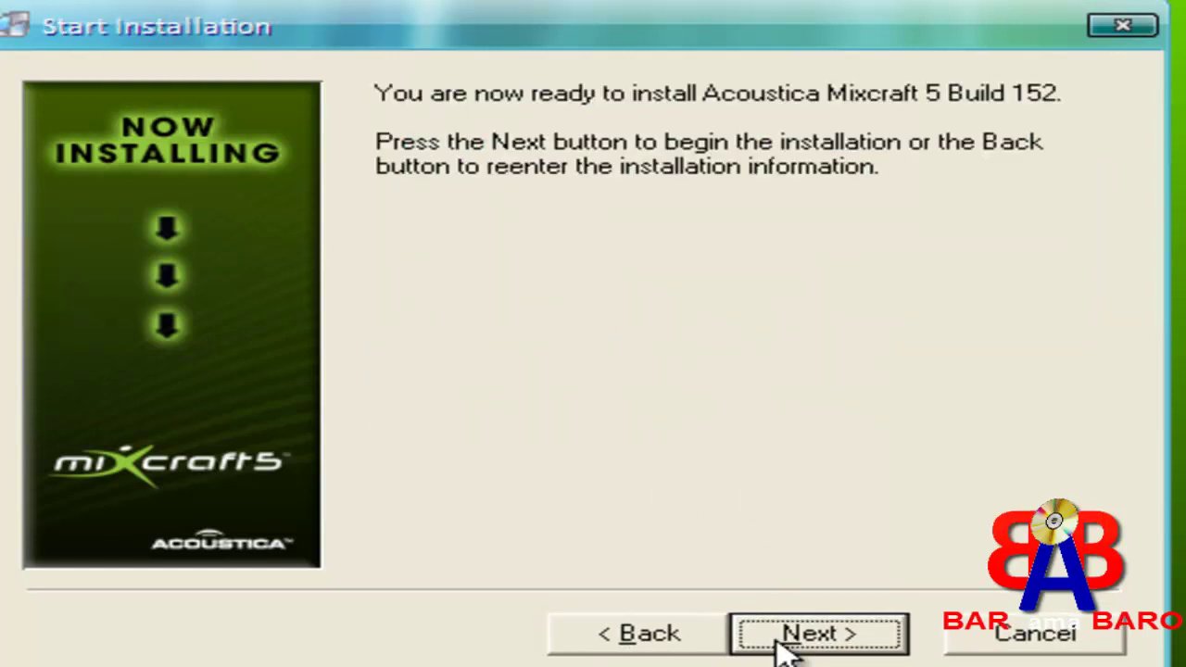
click(783, 639)
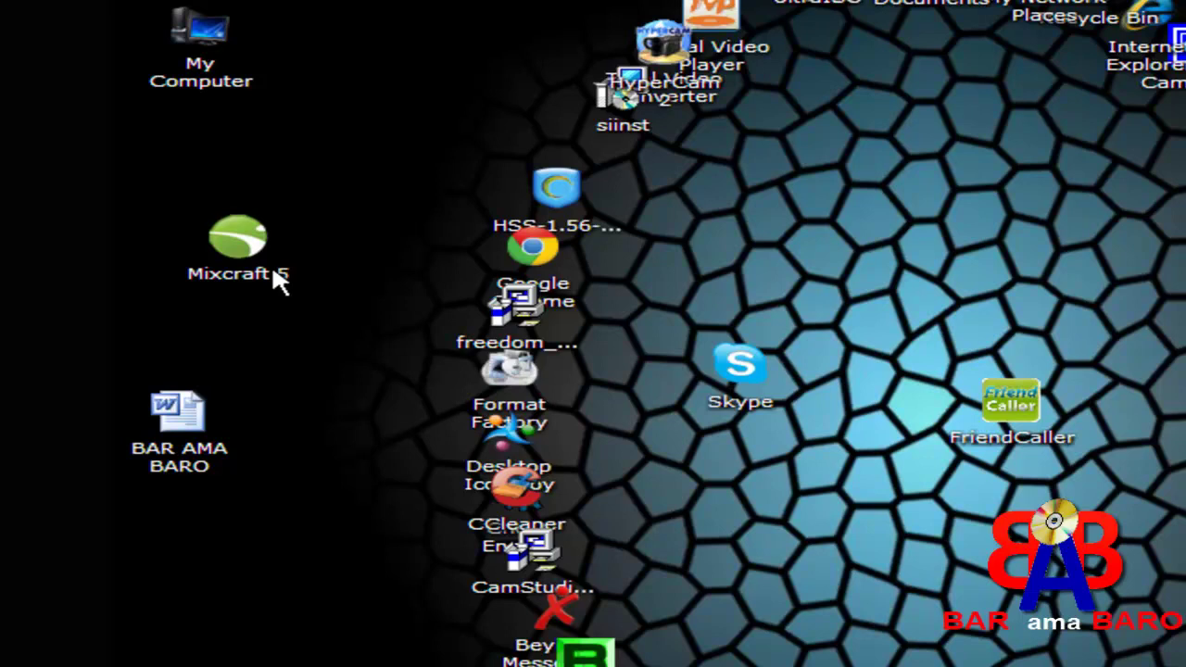
- Launch Mixcraft 5 from the desktop and create a new project for recording yourself or your band
double_click(272, 270)
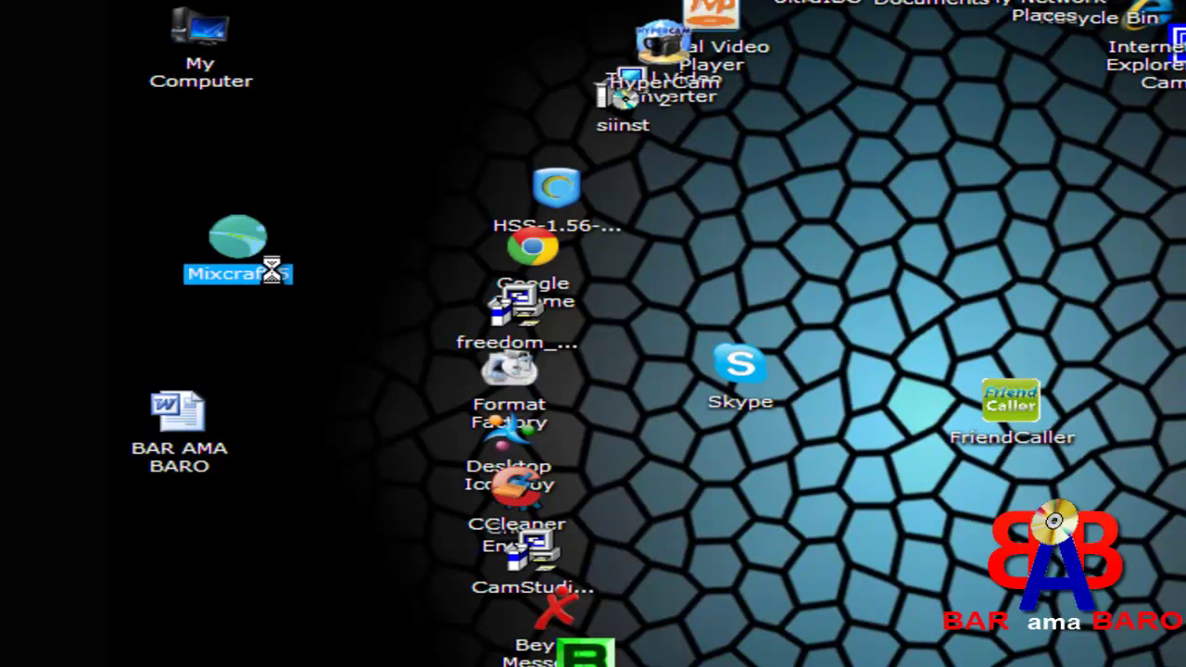
right_click(290, 270)
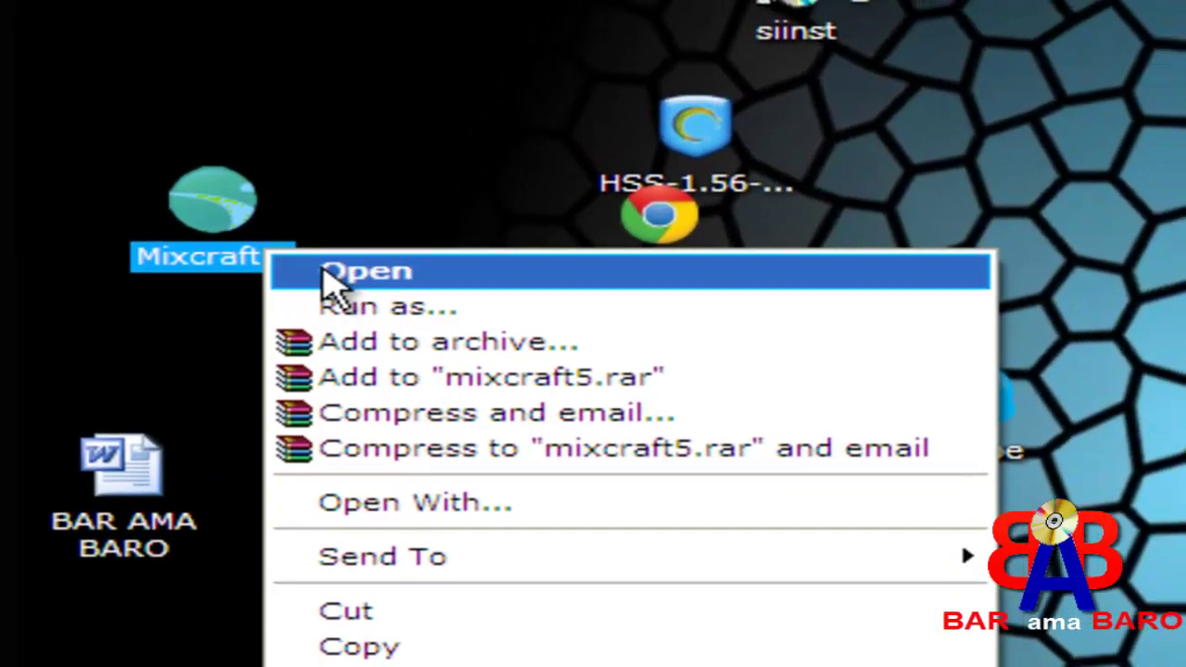
click(326, 271)
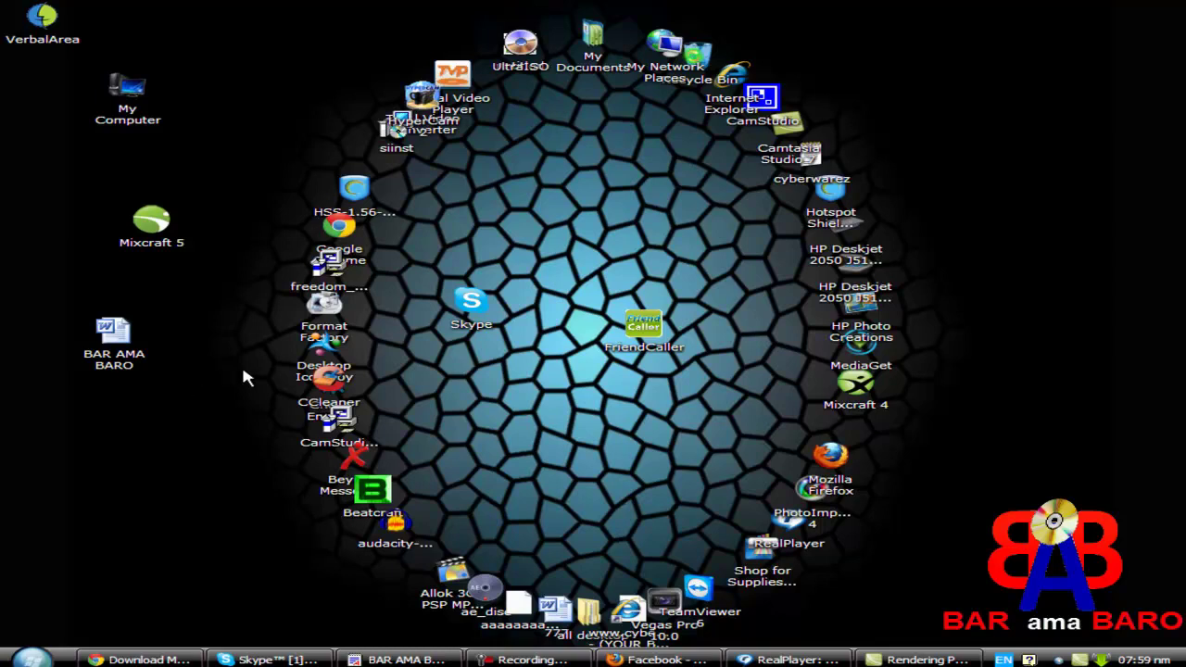
click(540, 661)
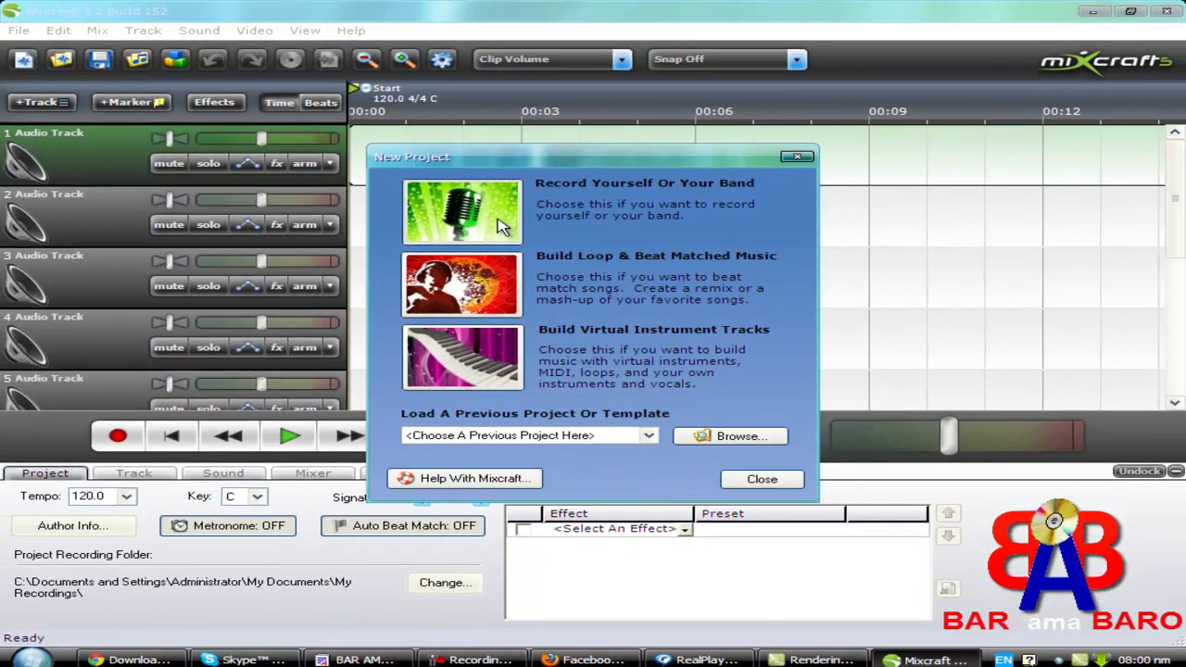
click(433, 148)
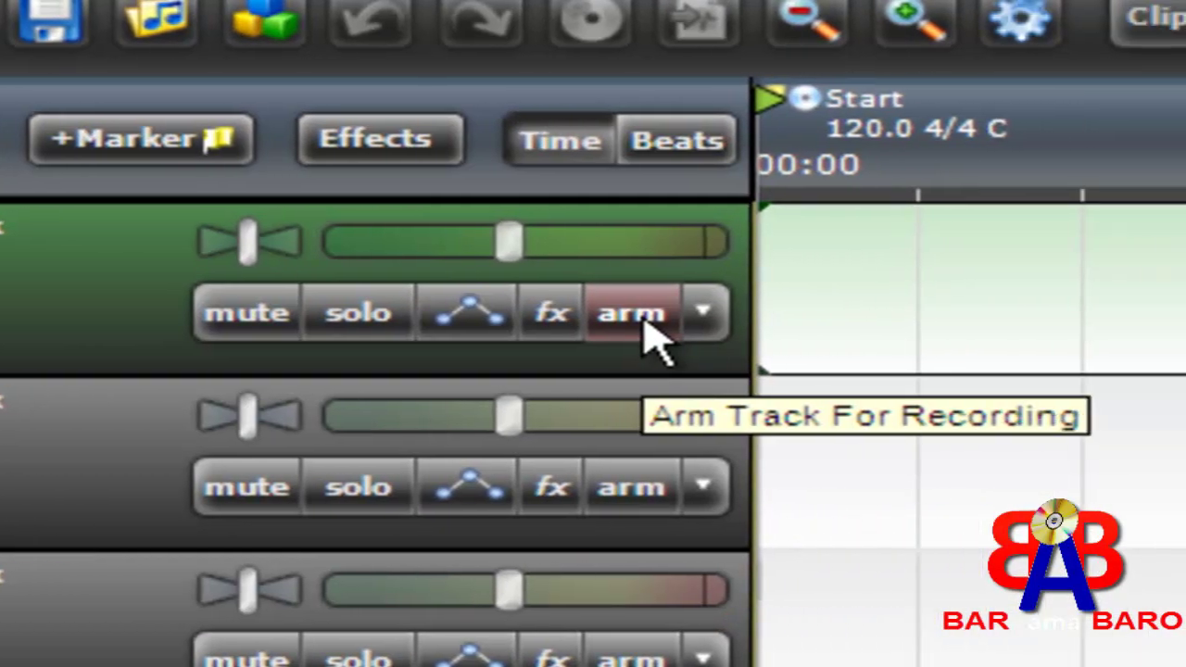
- Arm the first audio track for recording and set its recording level to 97%
click(639, 315)
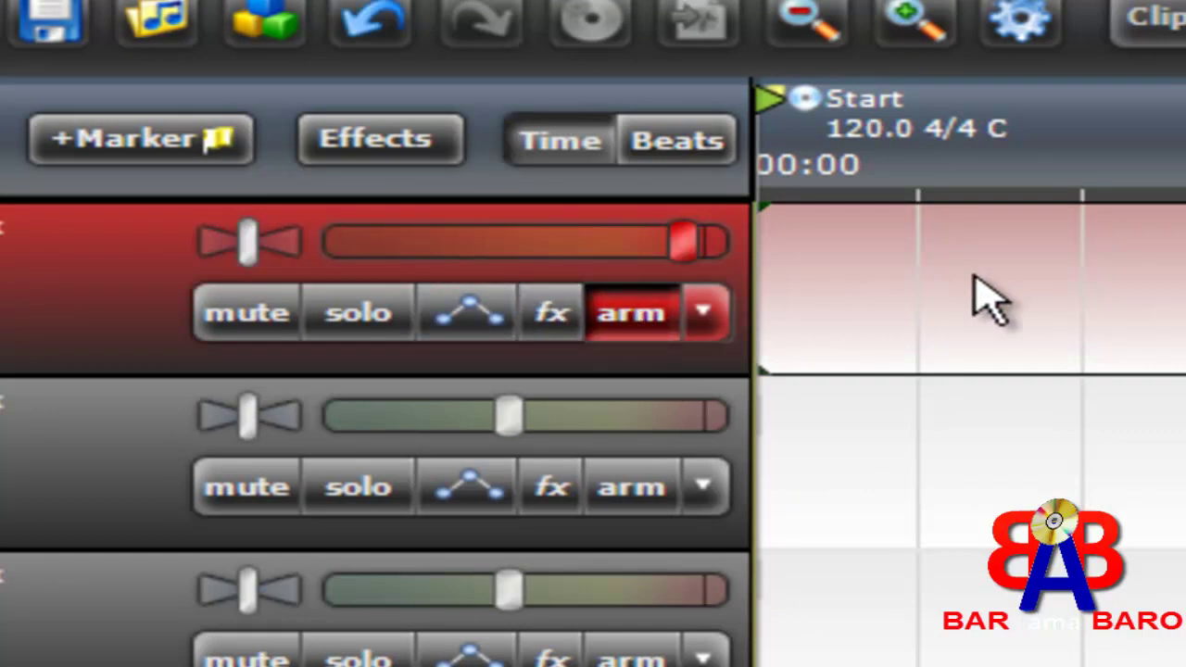
click(654, 326)
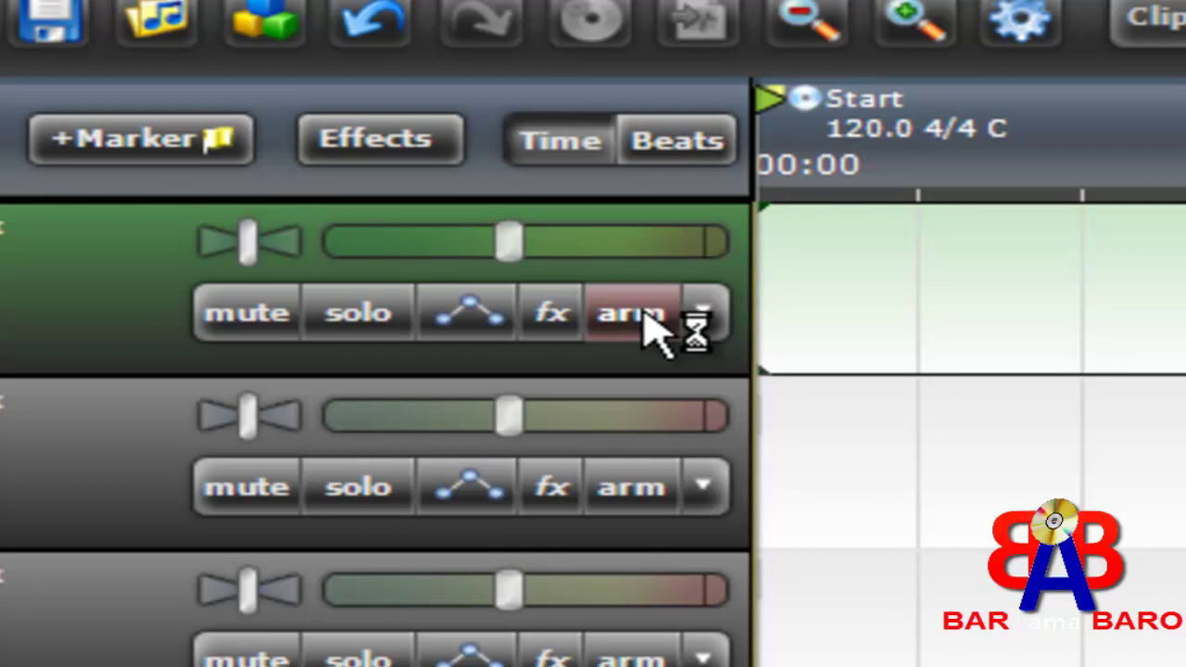
click(654, 326)
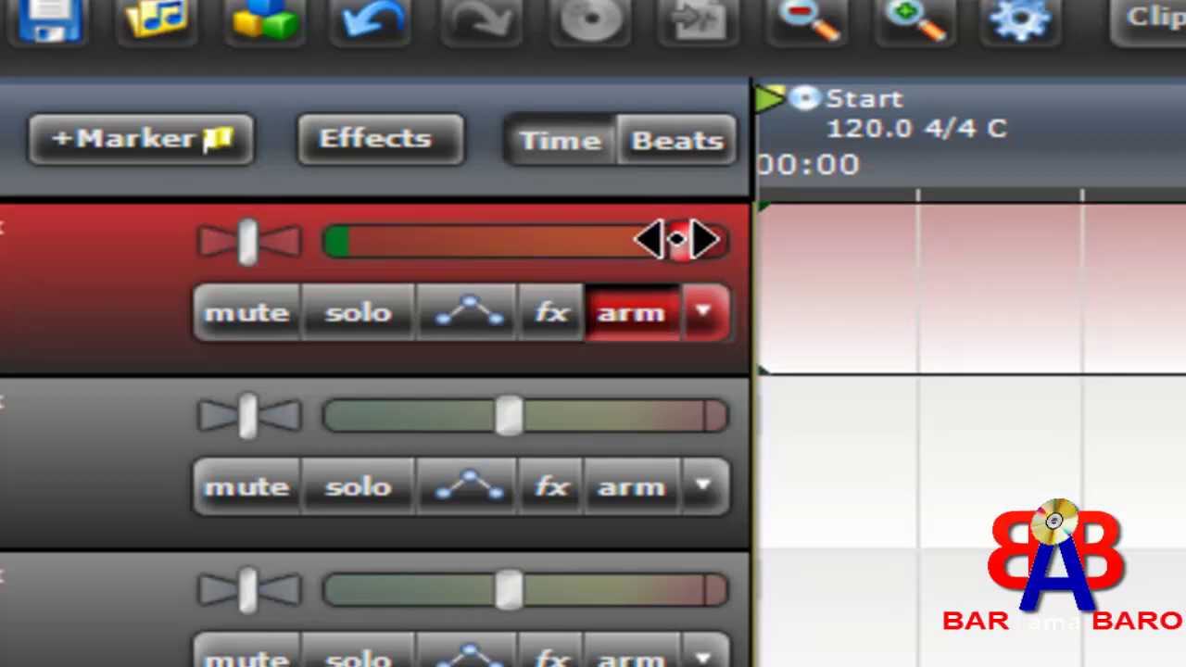
mouse_move(672, 240)
mouse_down()
mouse_move(595, 240)
mouse_move(667, 240)
mouse_up()
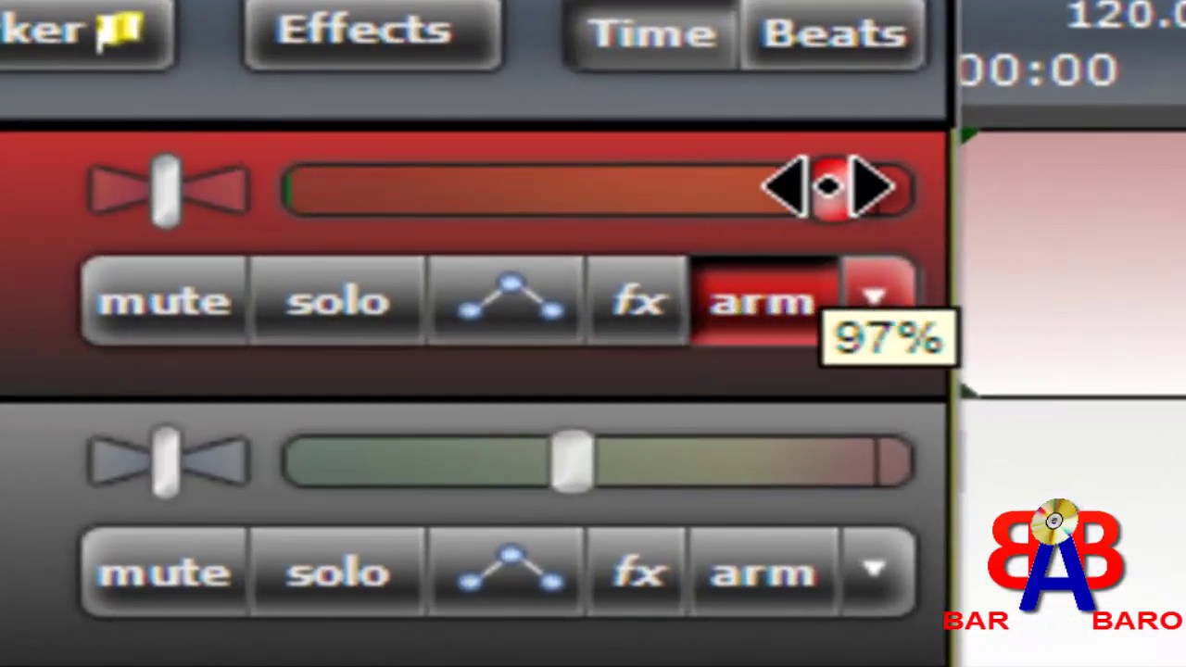
- Record a voice take of about 19 seconds on the armed first track
drag(830, 188, 828, 190)
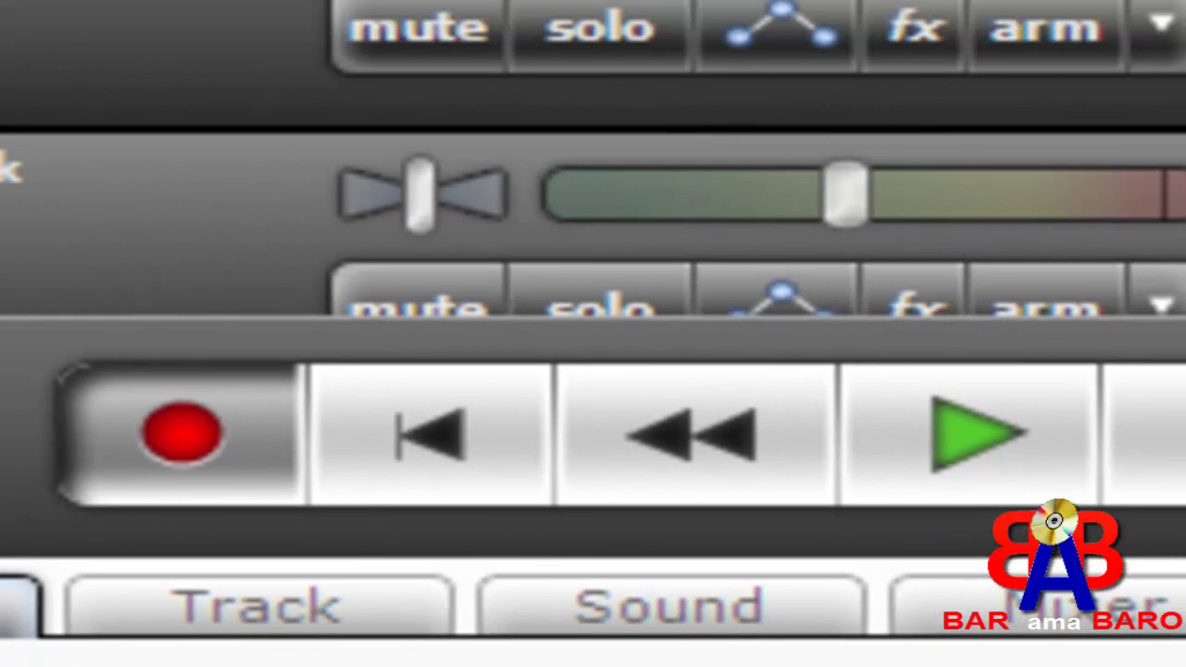
click(182, 432)
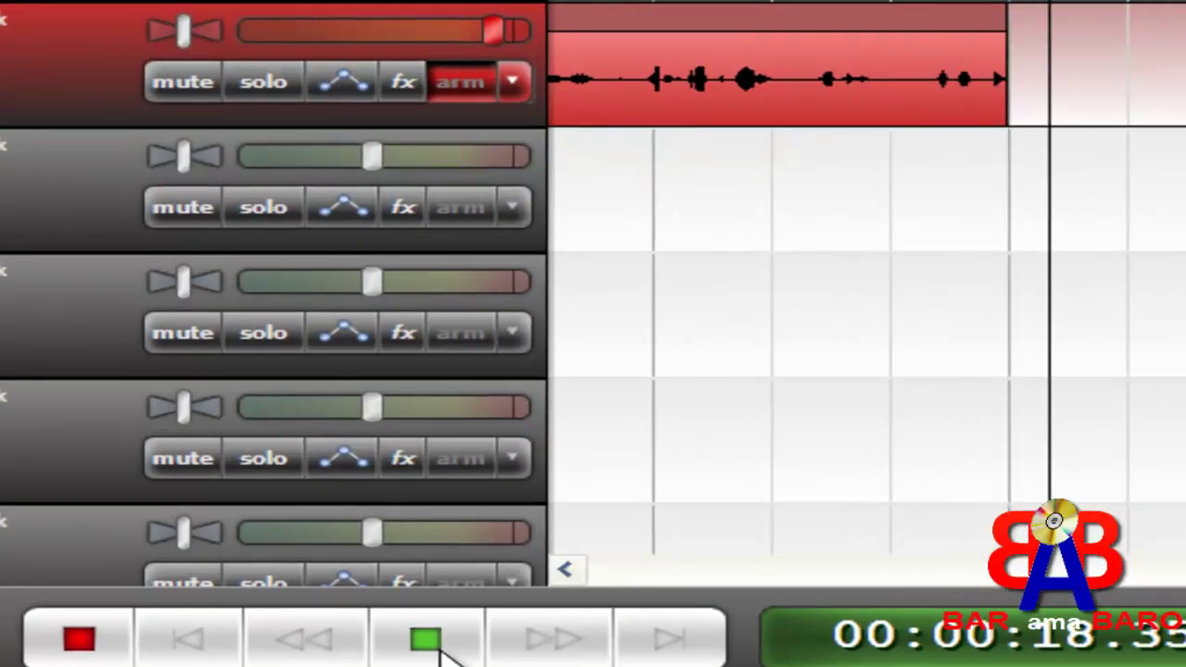
click(435, 646)
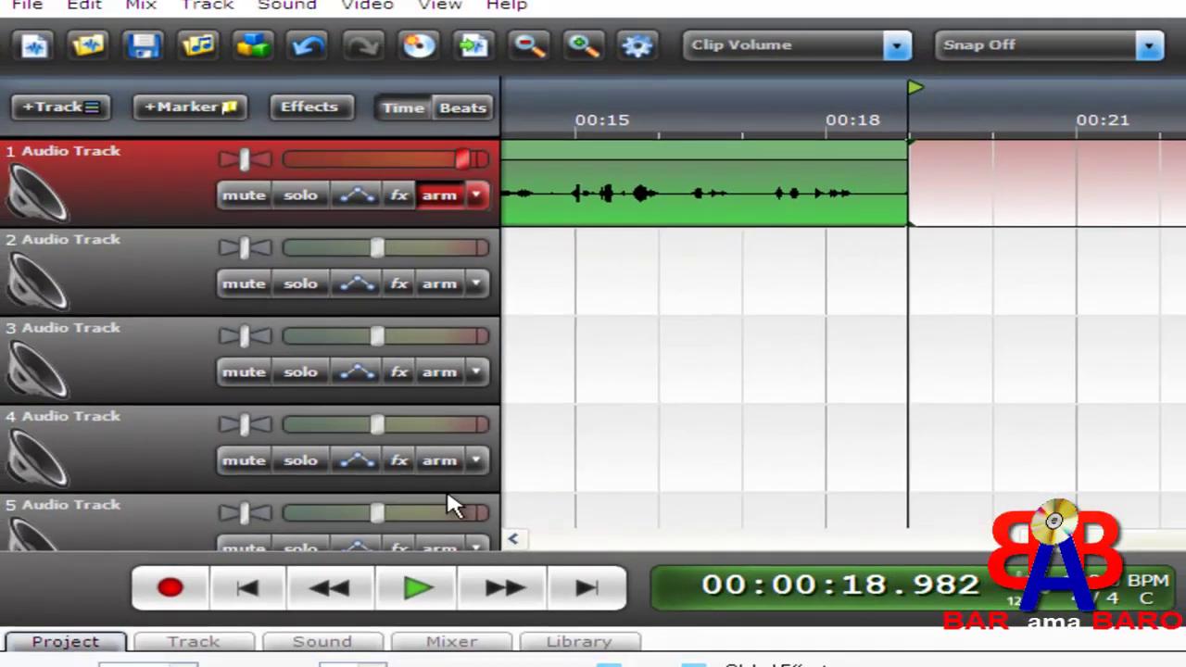
- Move the playback position back to near the start of the recorded clip
click(275, 588)
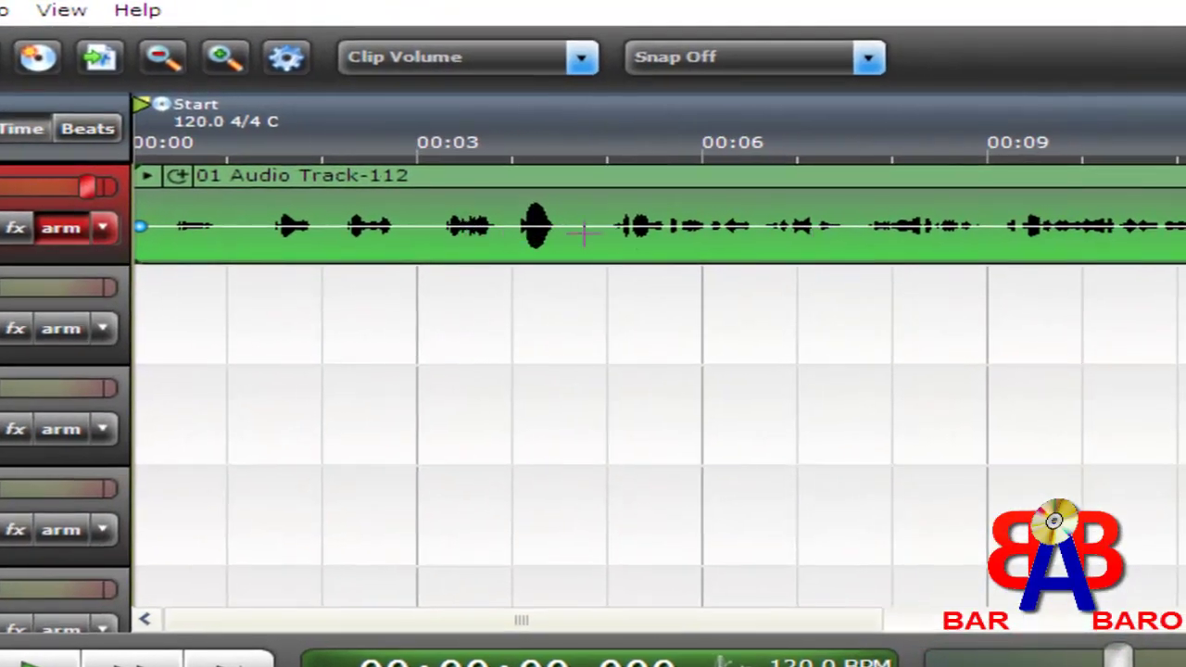
click(897, 289)
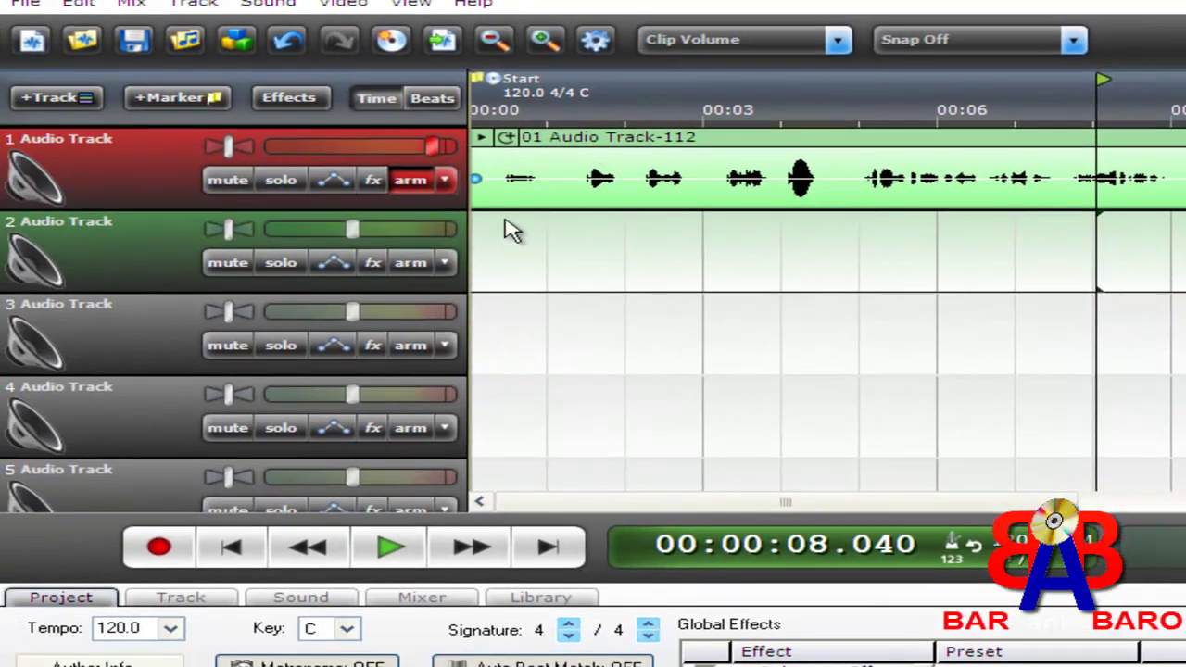
click(501, 227)
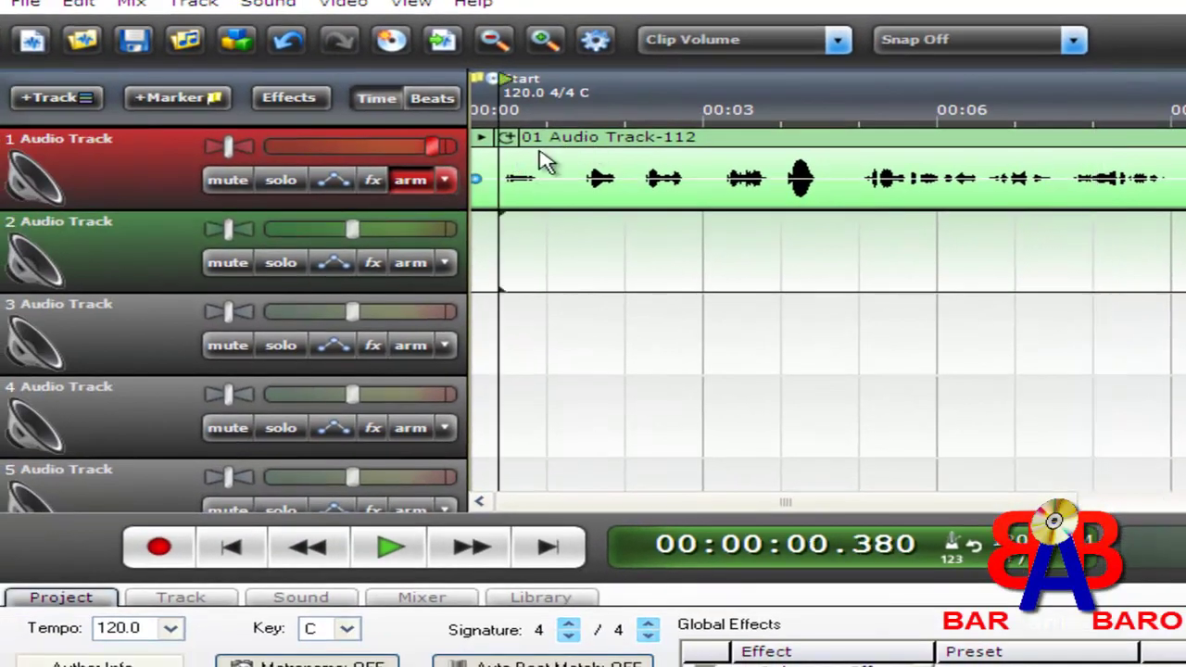
click(568, 152)
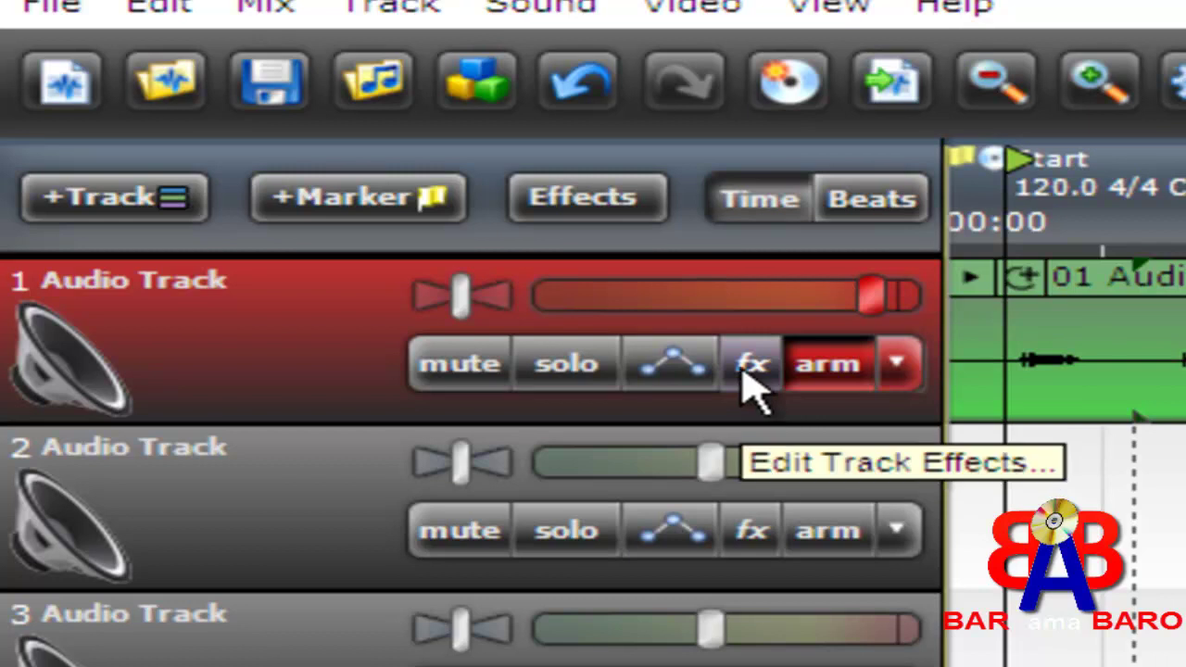
- Add the Classic Chorus and Classic Delay effects to track 1 with their default presets
click(746, 364)
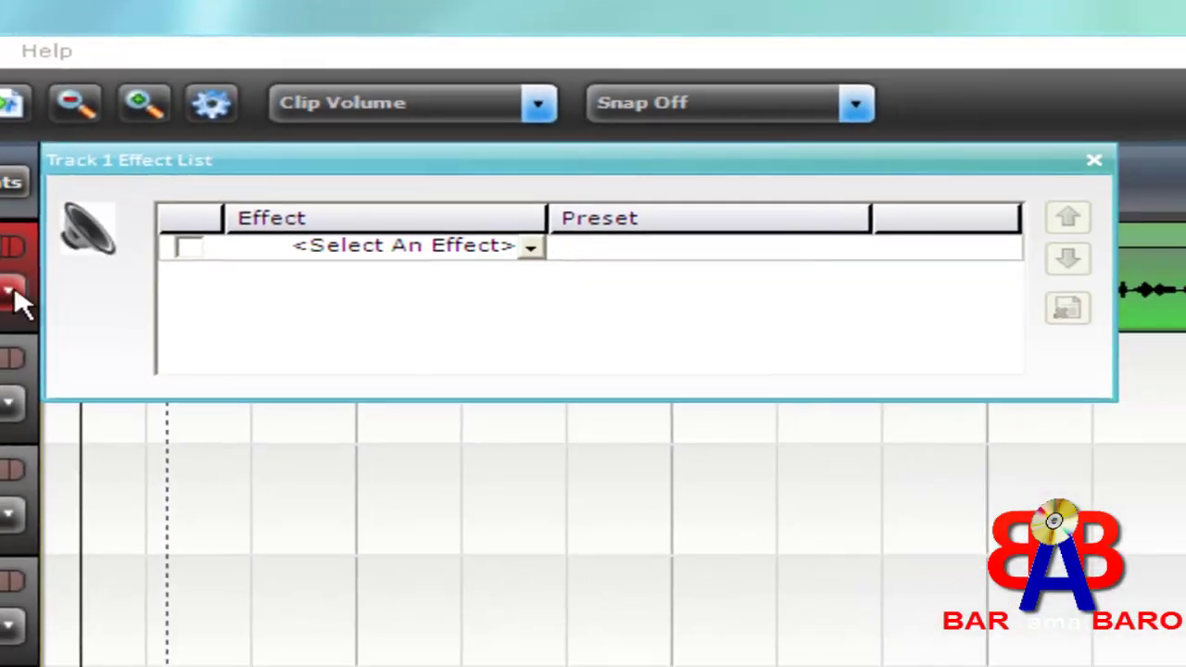
click(510, 258)
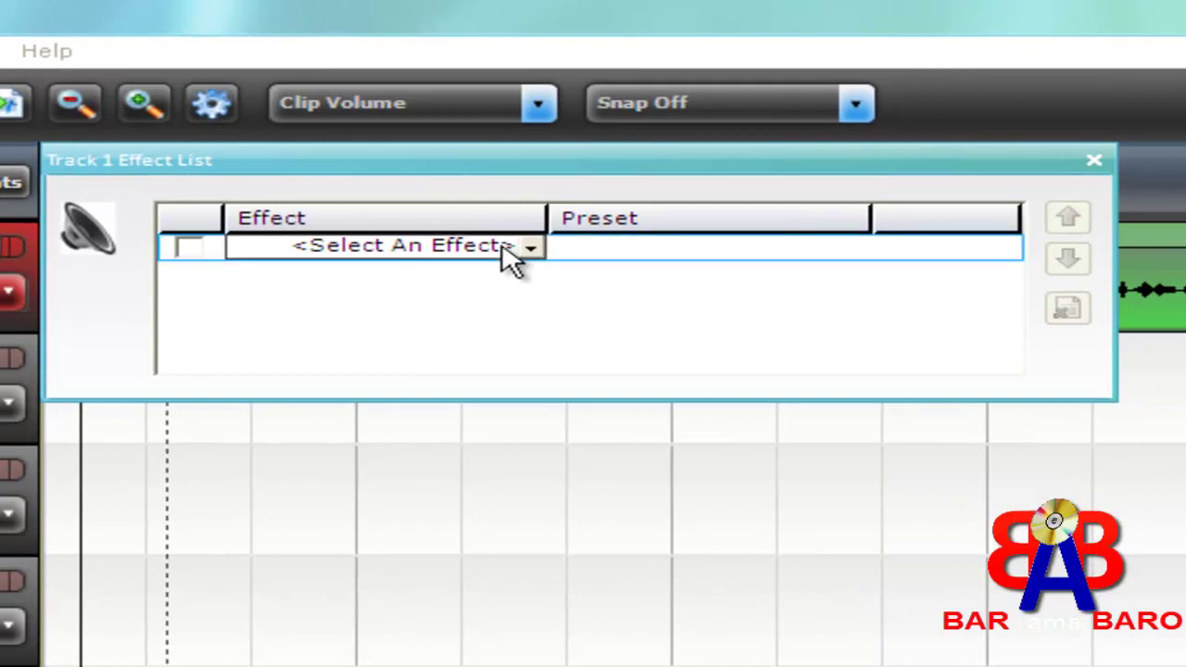
click(510, 257)
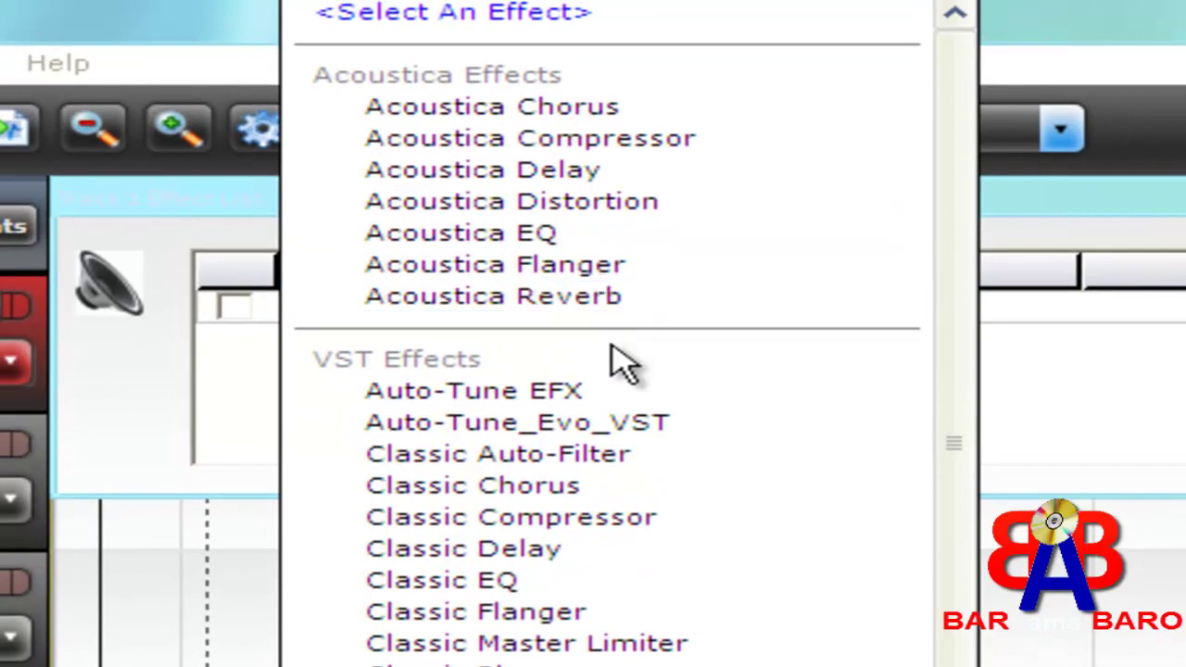
click(560, 486)
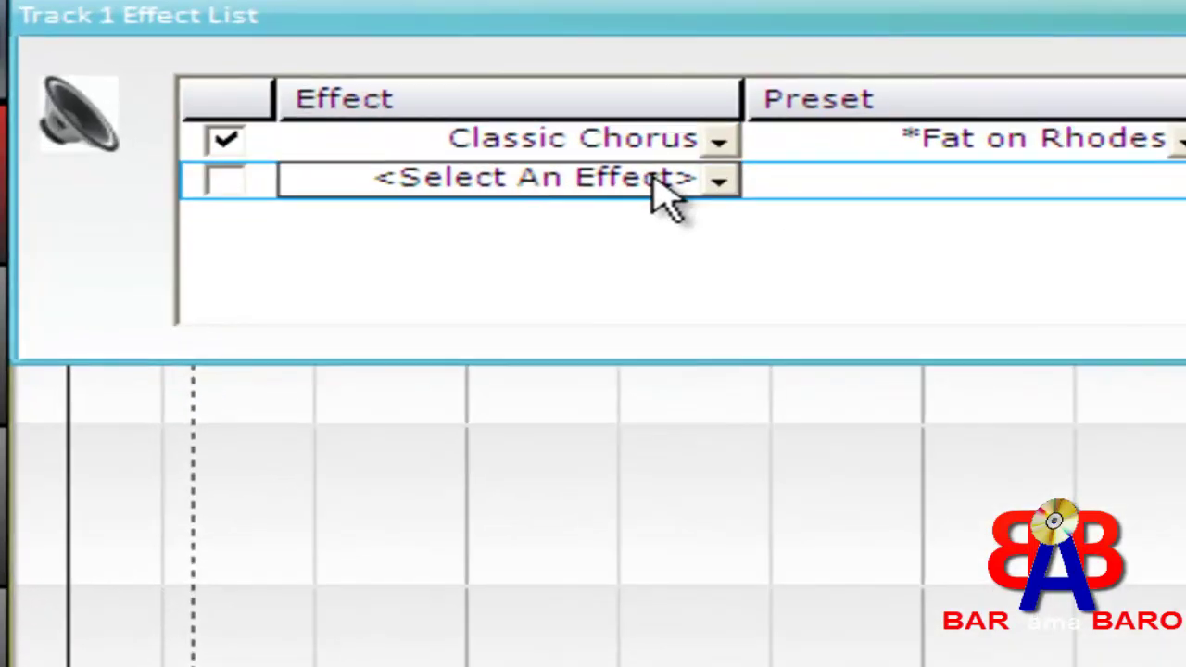
click(576, 251)
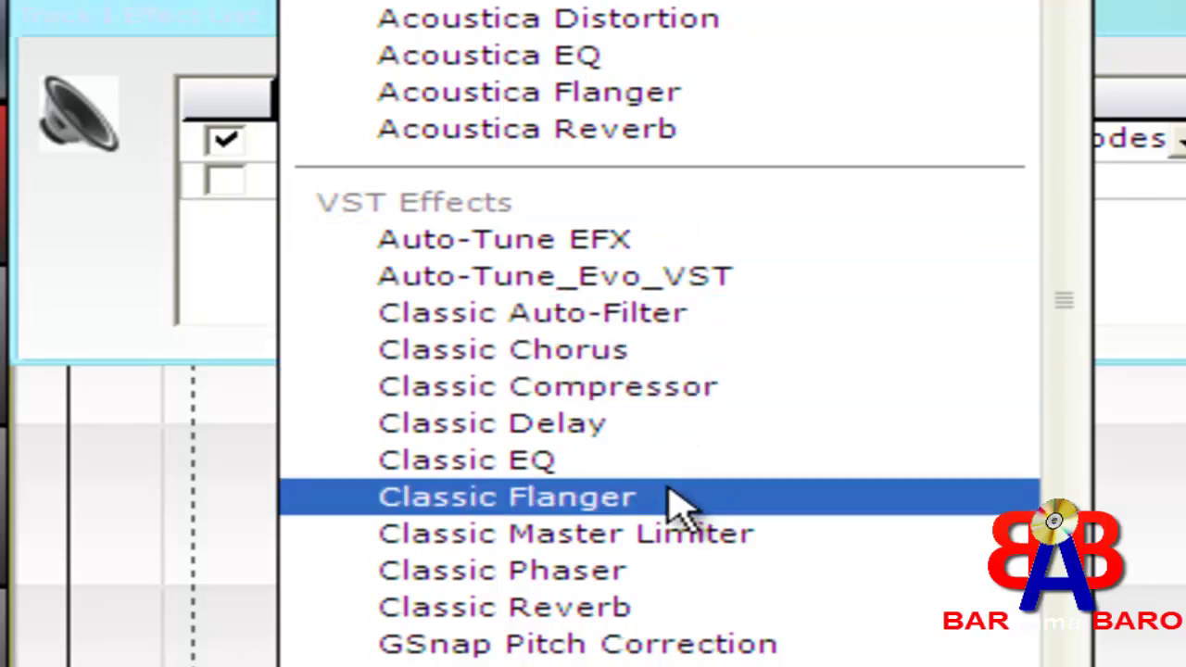
click(656, 436)
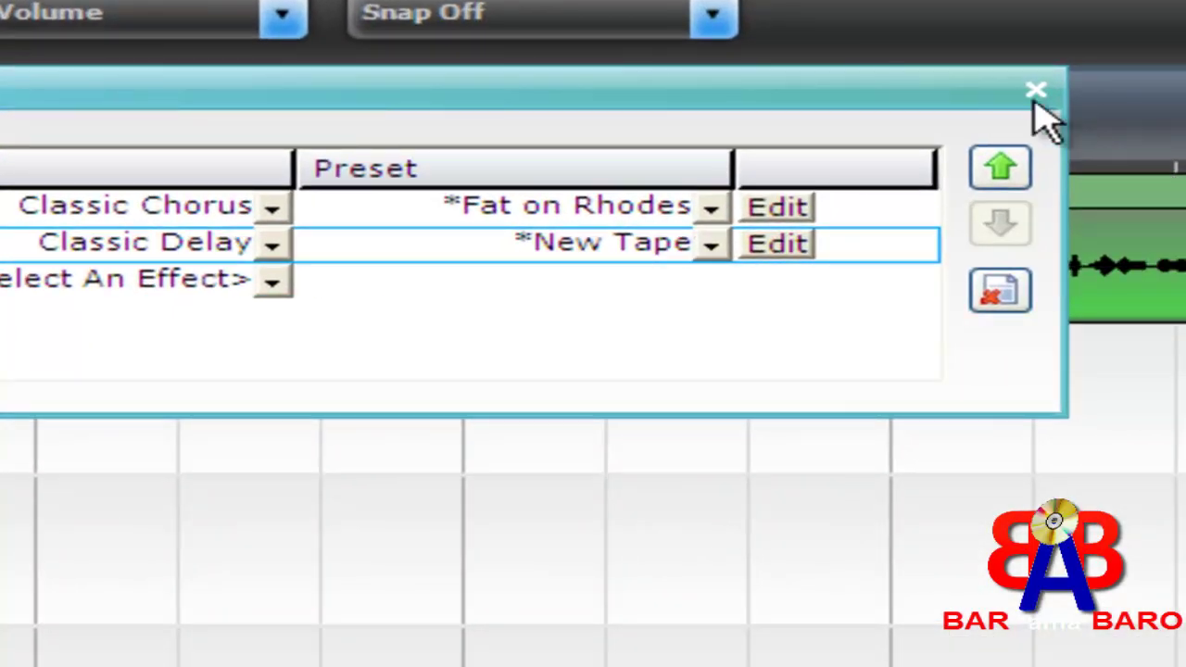
click(1034, 93)
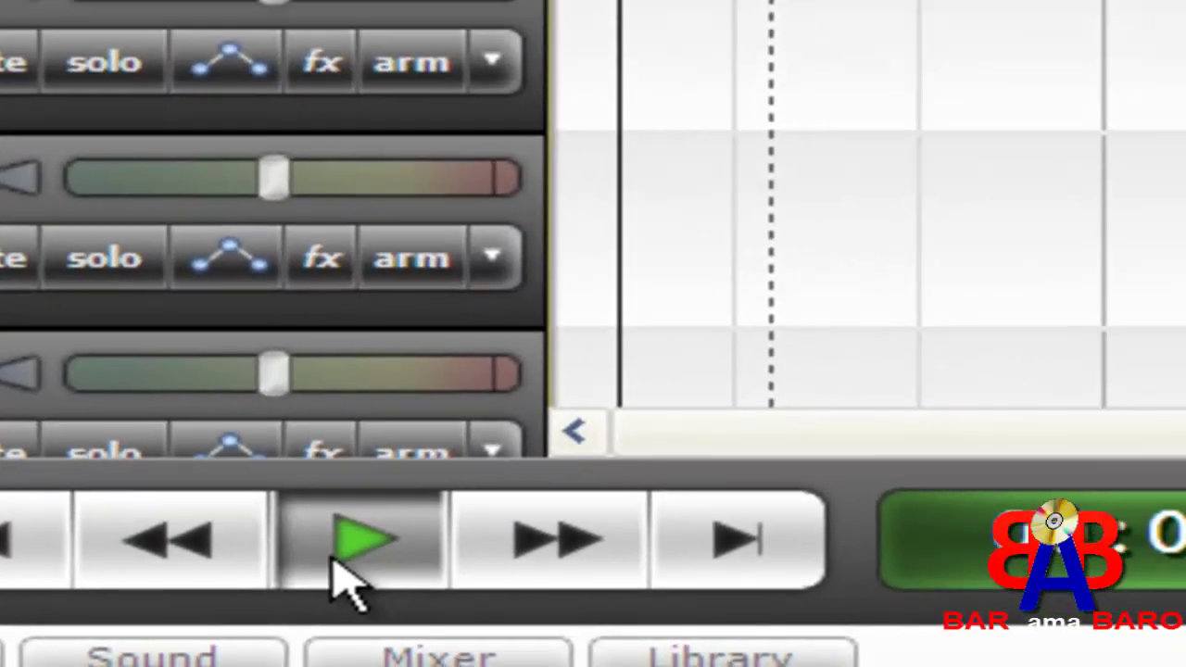
- Play back the recorded voice with its effects, and return the playback position to the start of track 2
click(182, 617)
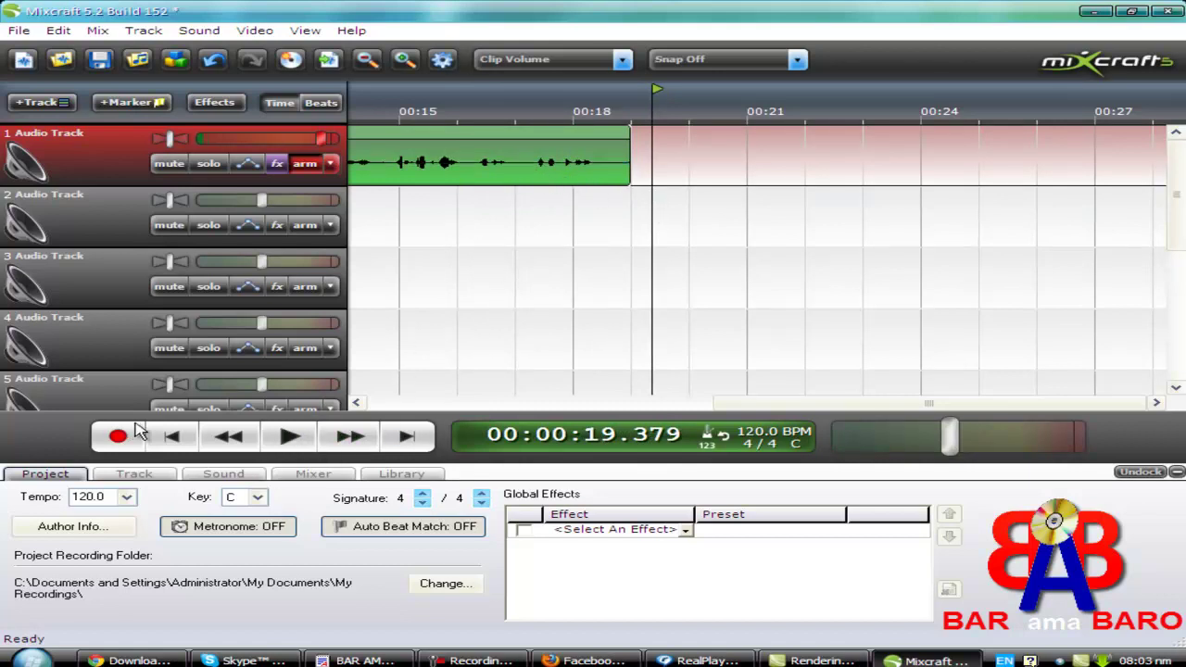
click(165, 440)
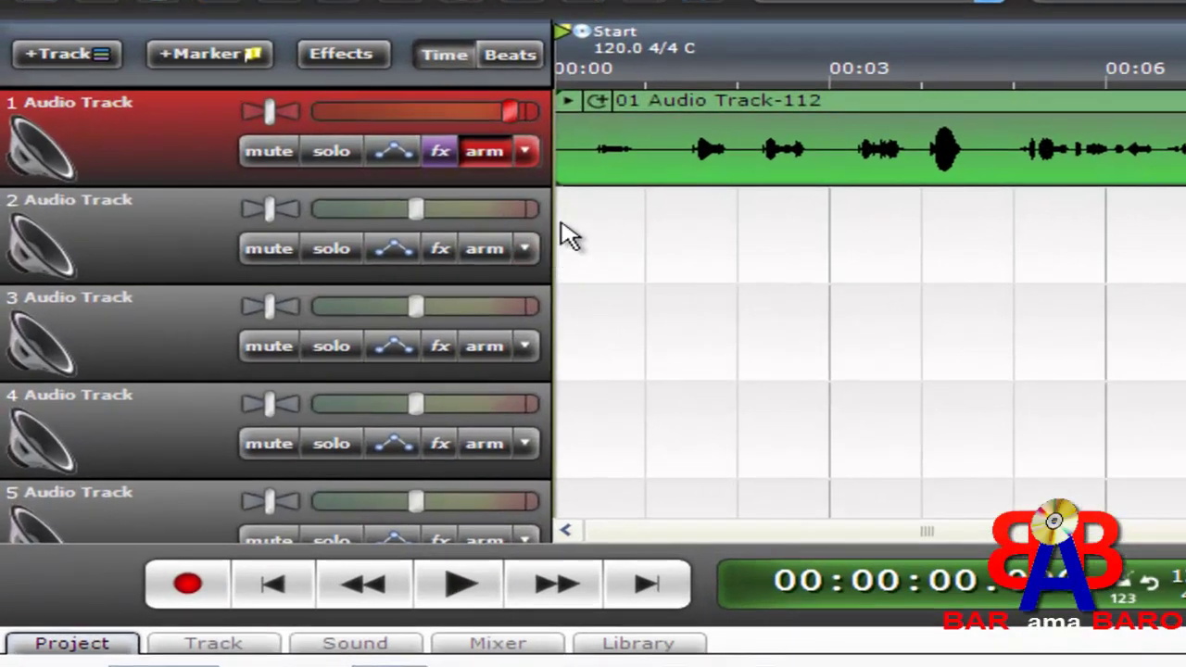
click(569, 236)
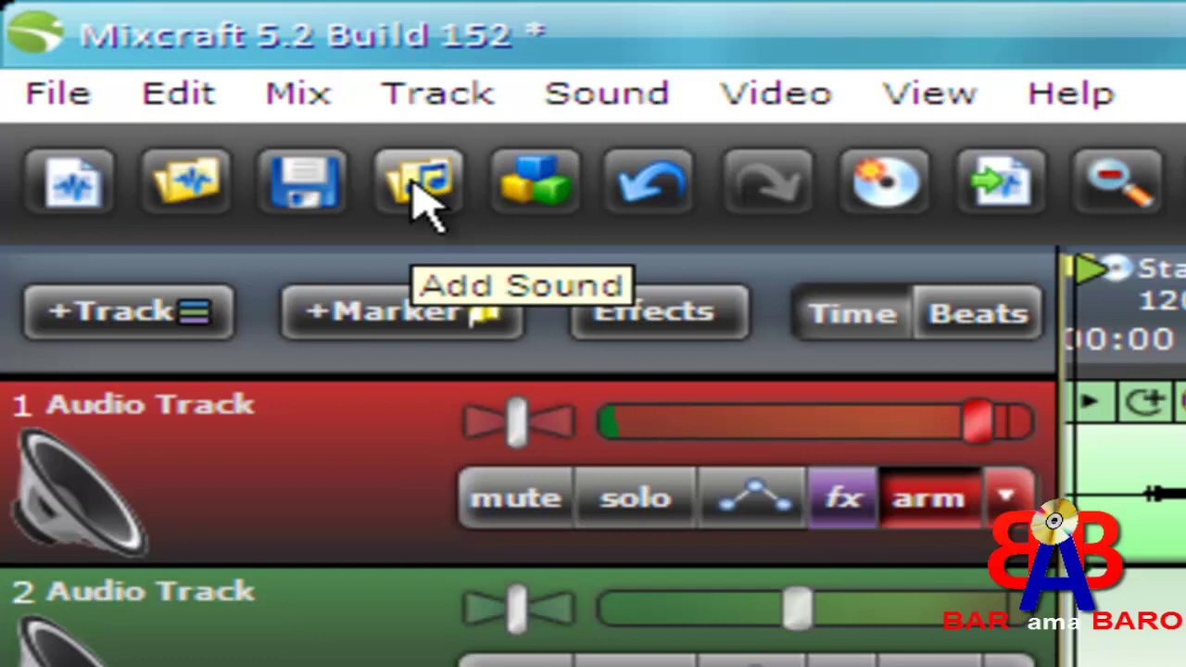
click(414, 182)
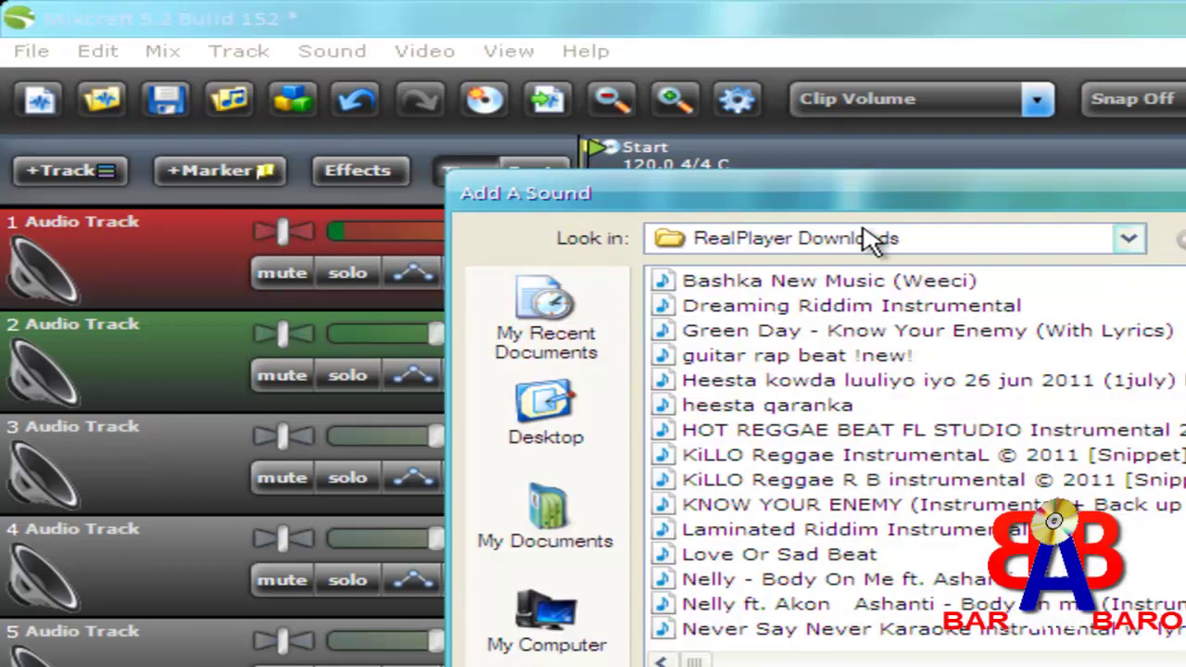
key(Escape)
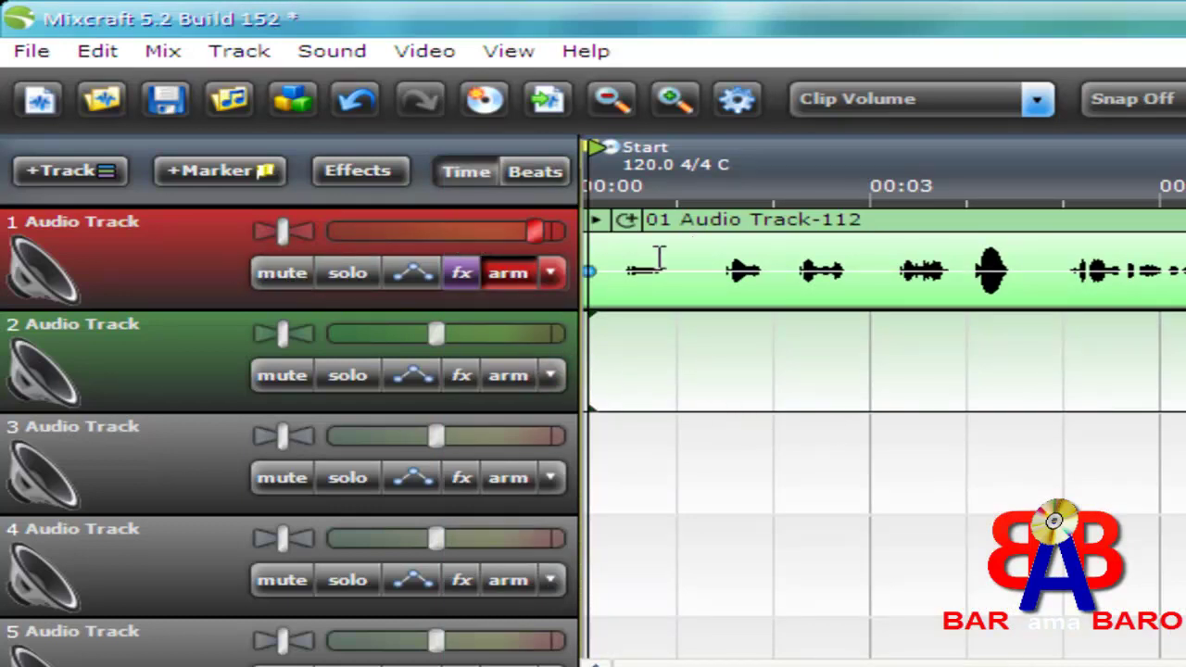
click(619, 355)
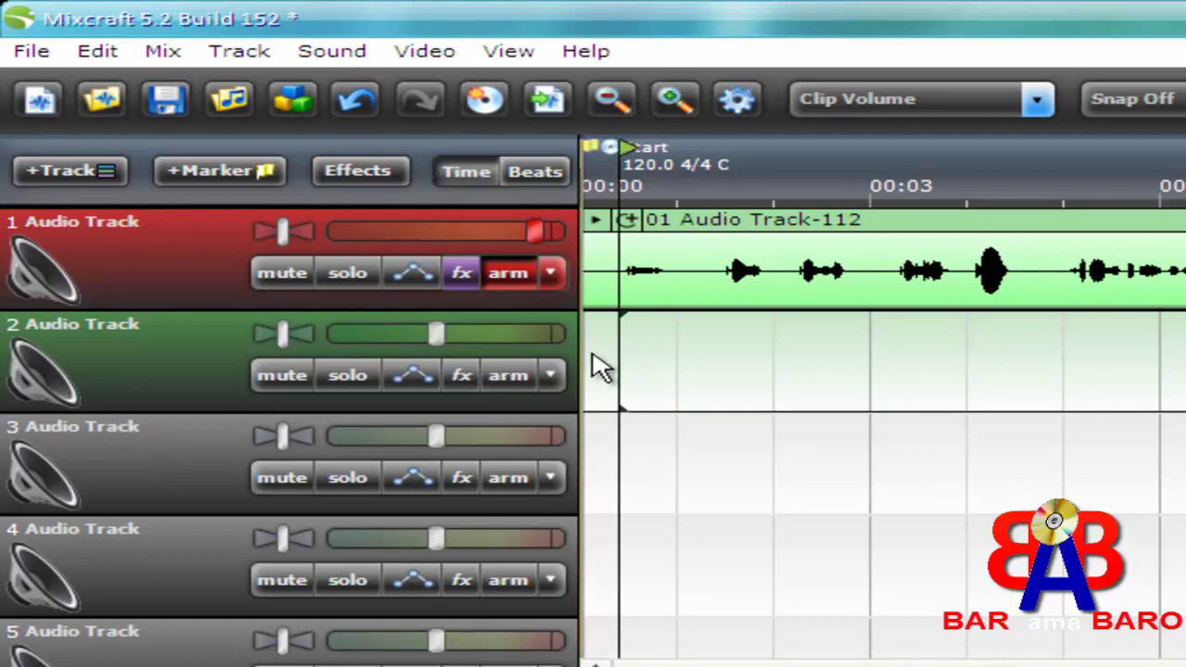
- Add the sound file Laminated Riddim Instrumental from RealPlayer Downloads to track 2 at the start of the timeline
click(598, 368)
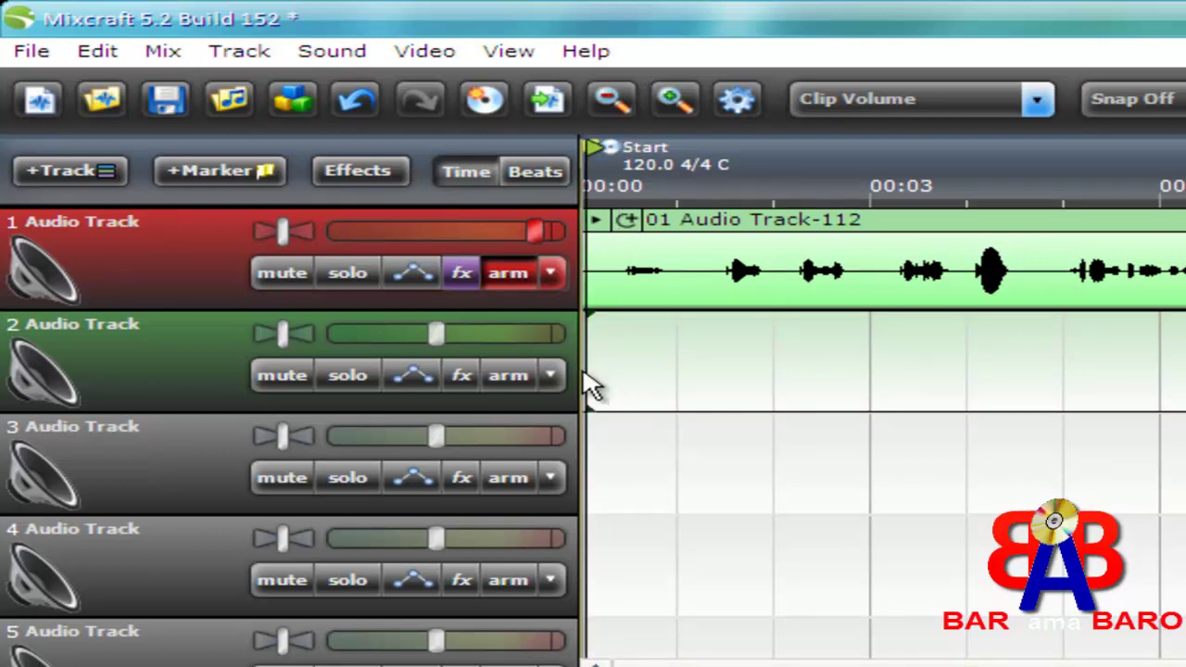
click(235, 102)
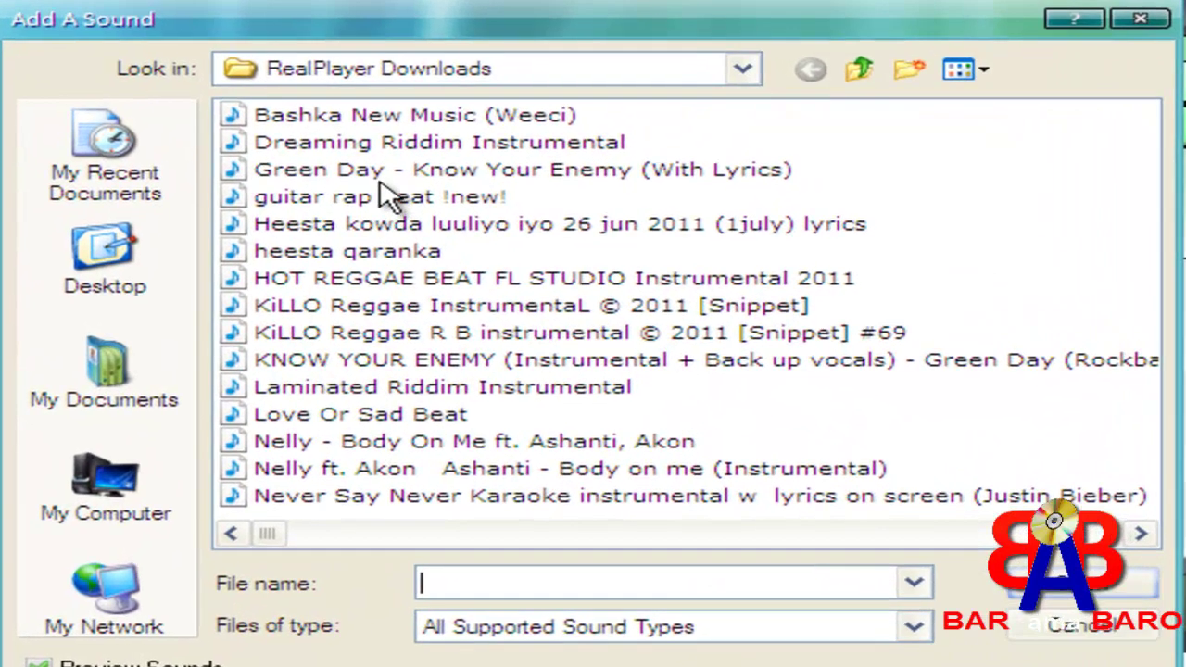
click(376, 390)
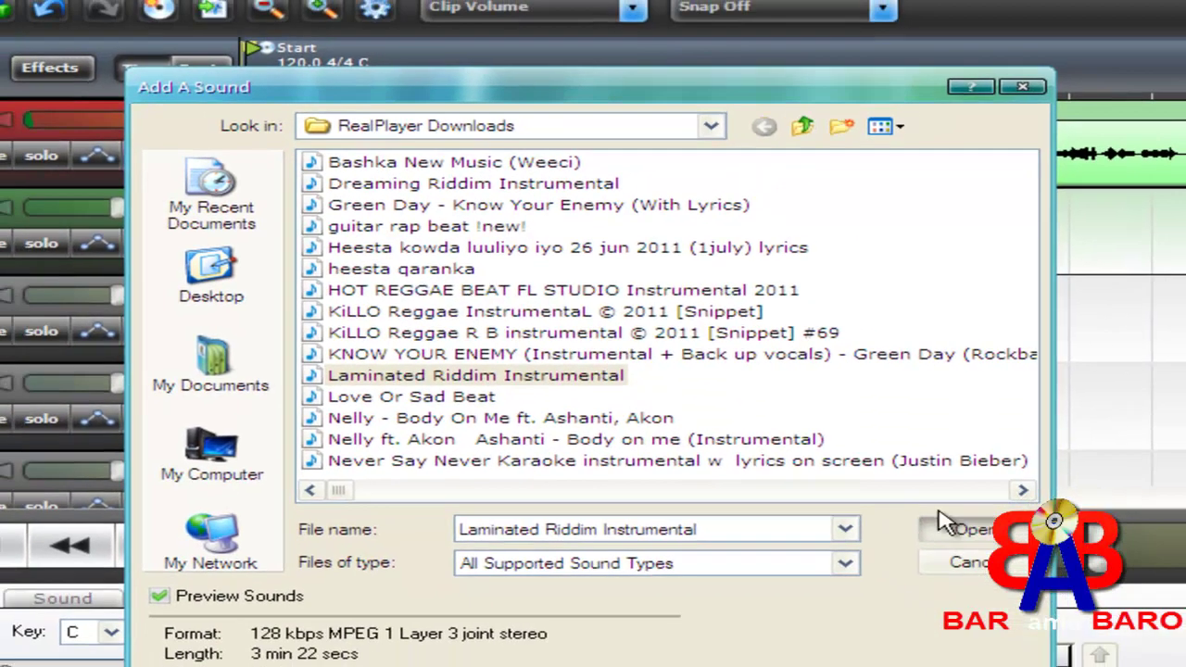
click(1066, 584)
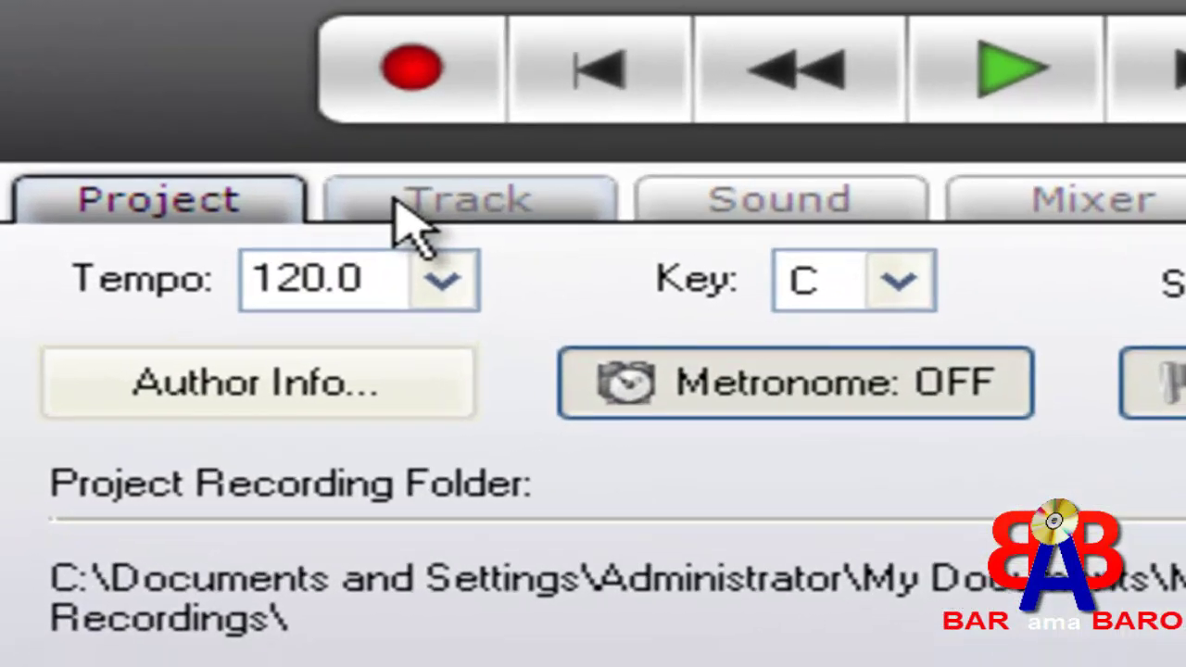
- Set the colour of track 2, the instrumental, to blue
click(320, 315)
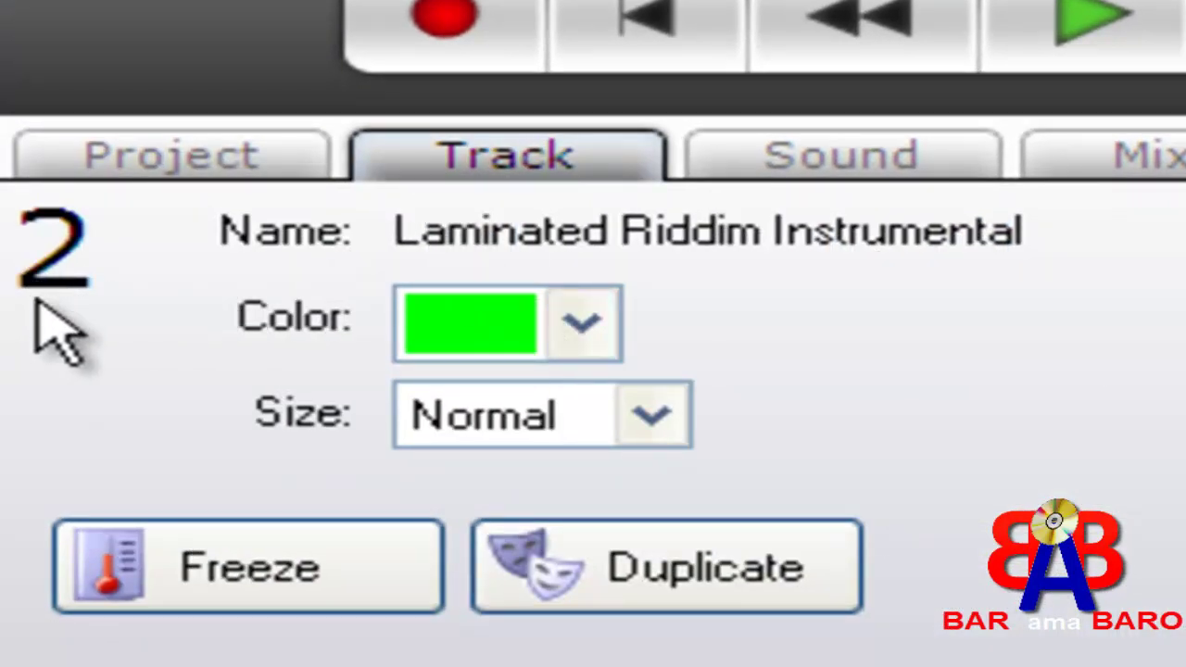
click(574, 320)
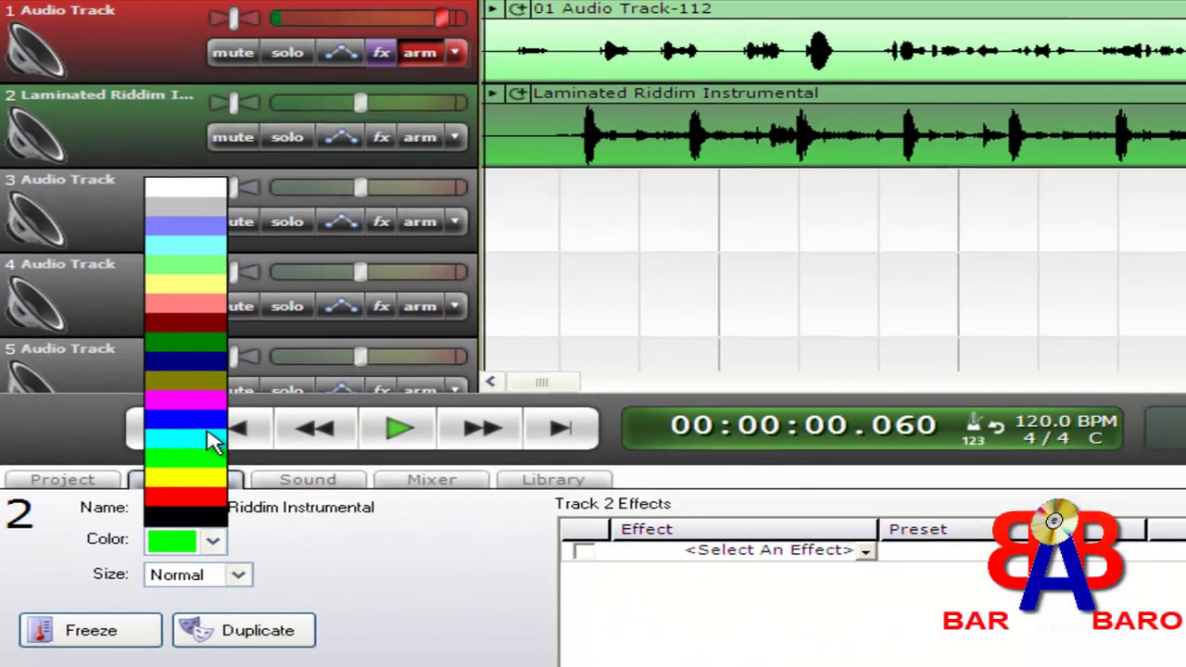
click(212, 422)
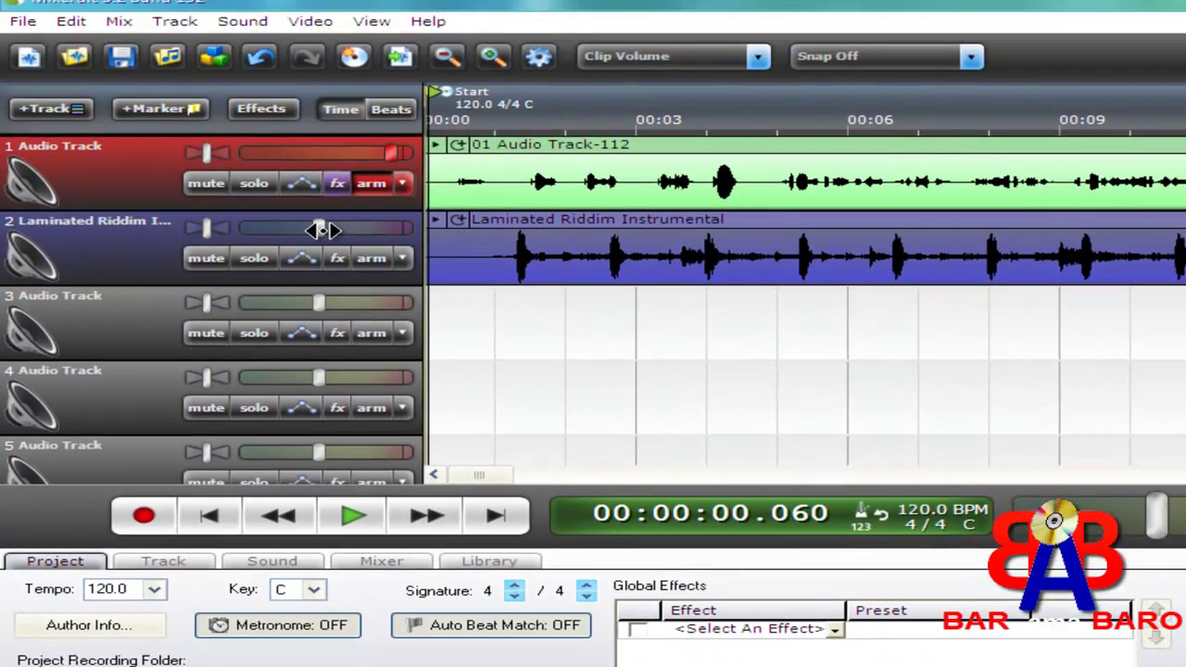
- Lower the instrumental track's volume to below 37% and listen to about 9 seconds of the mix
mouse_move(313, 99)
drag(380, 297, 327, 297)
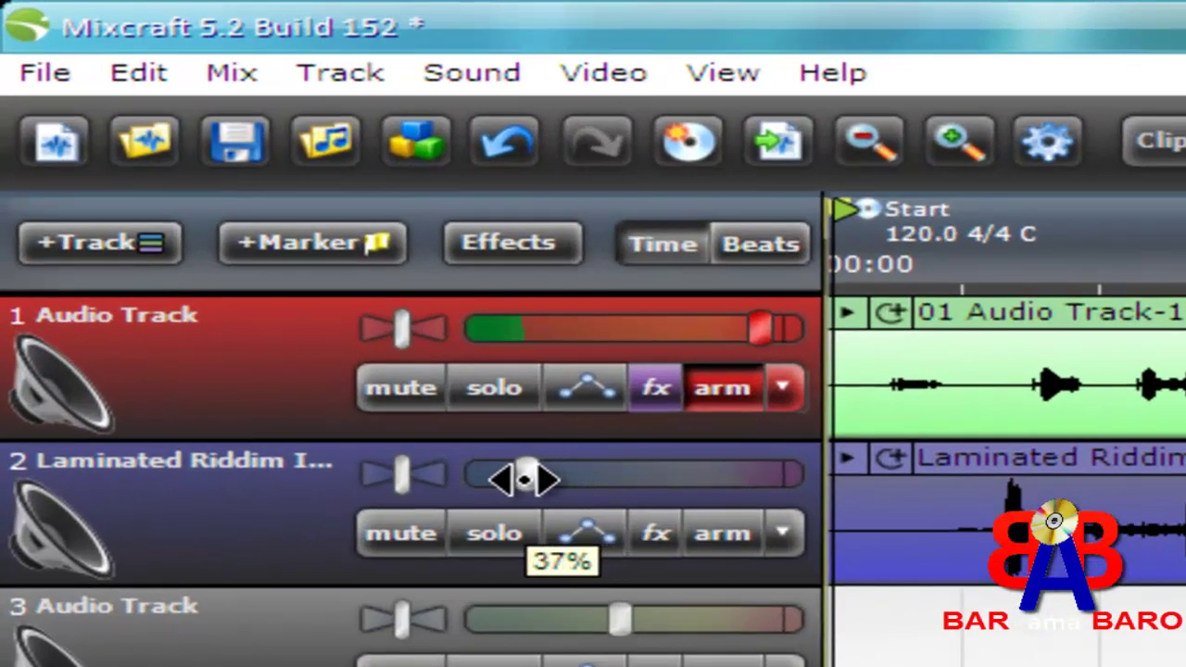
drag(525, 479, 507, 479)
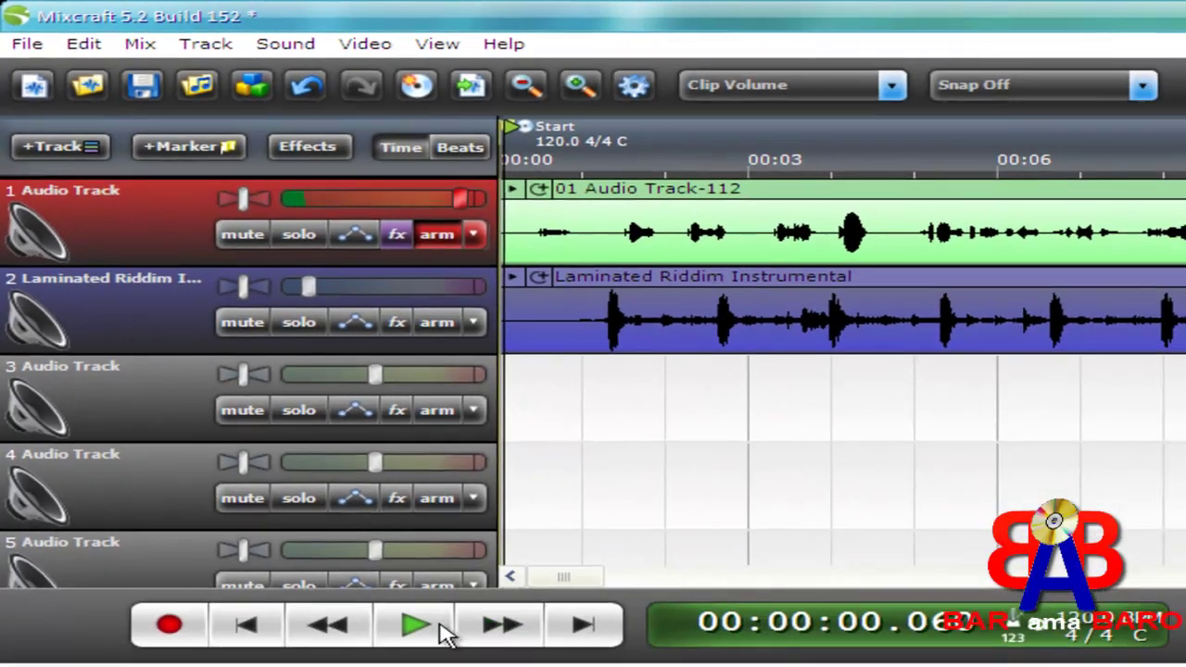
click(443, 634)
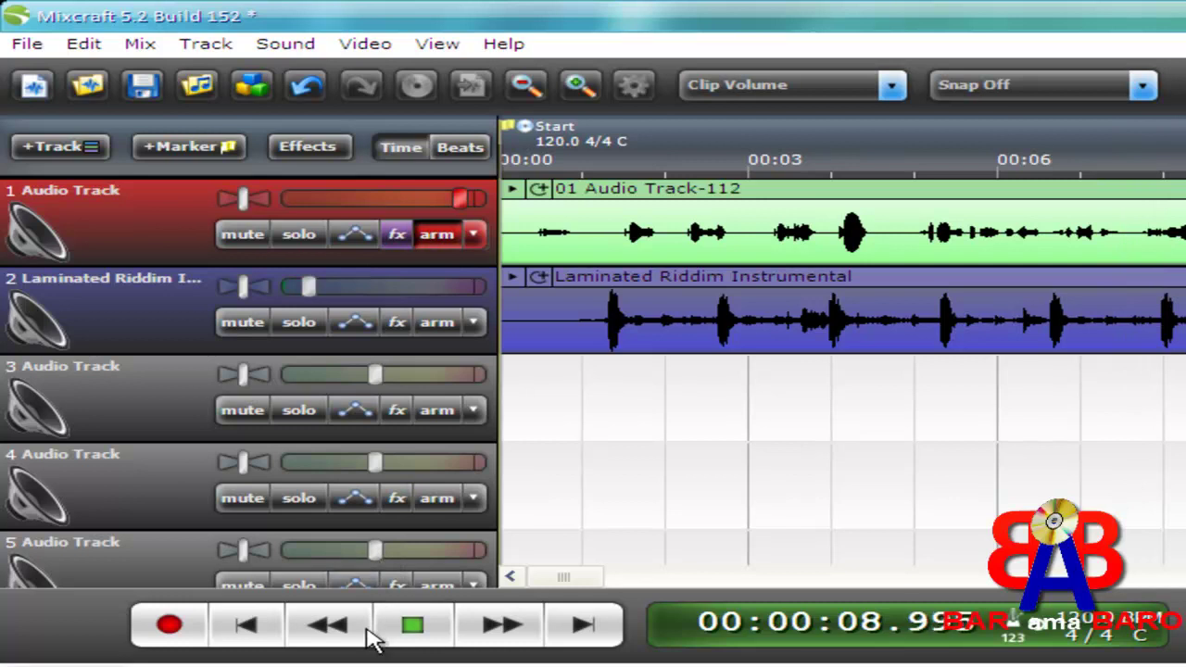
click(429, 636)
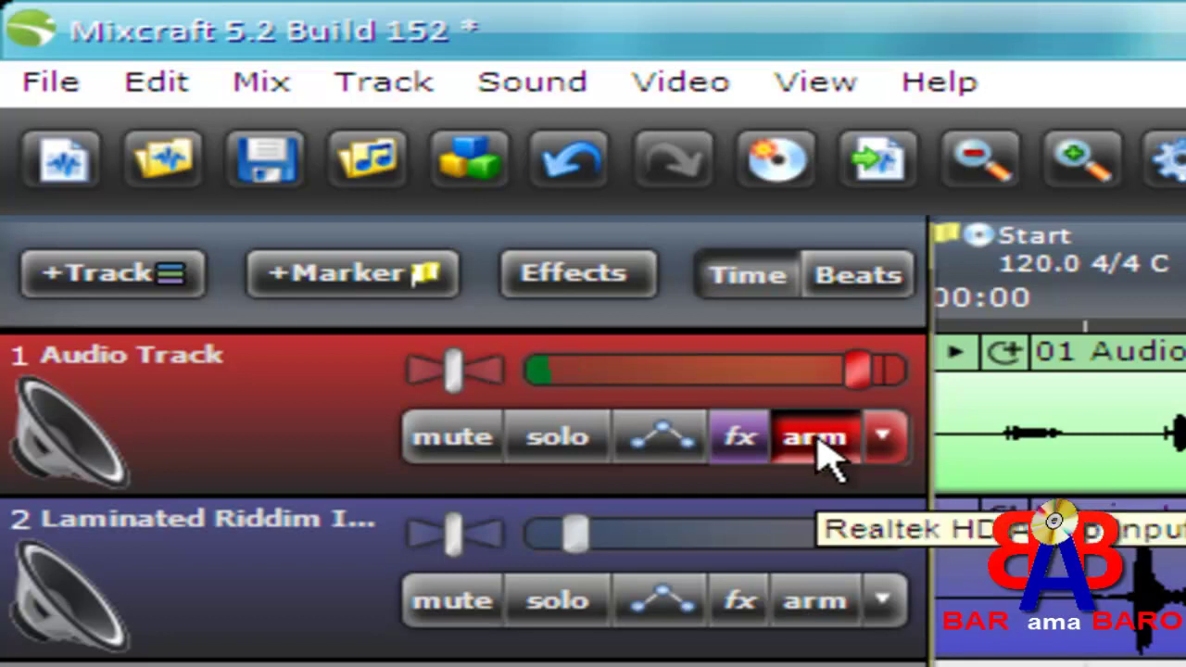
- Disarm the voice track, raise its volume above 100% and play the mix from the start
click(820, 445)
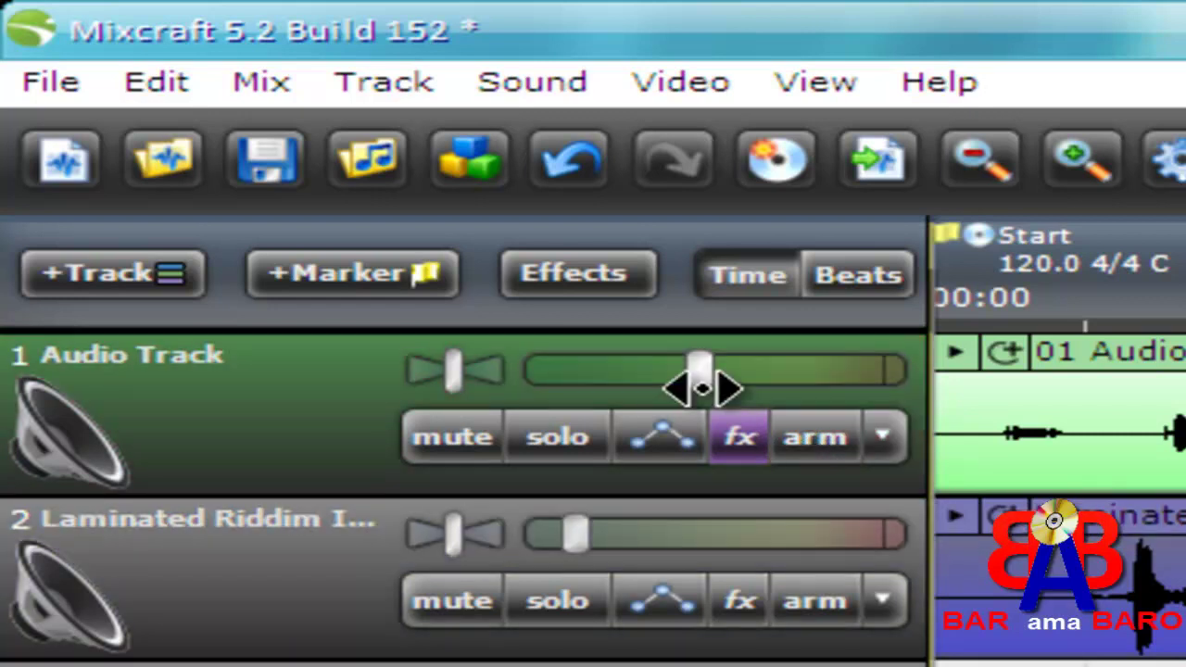
mouse_move(701, 378)
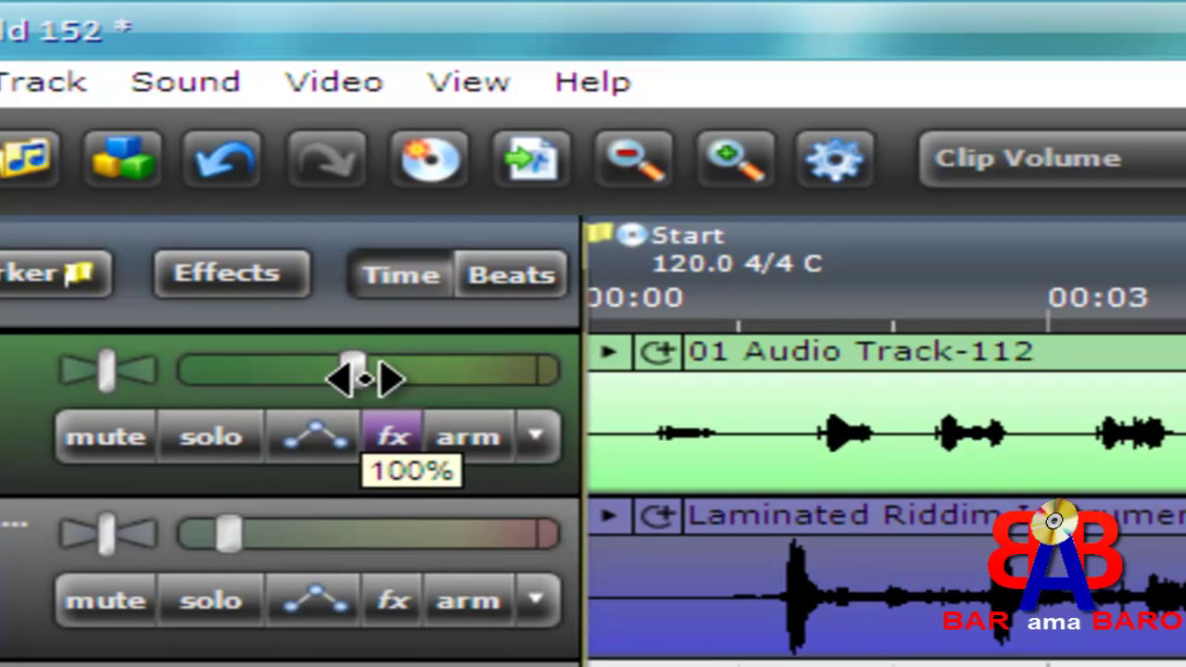
drag(364, 378, 449, 379)
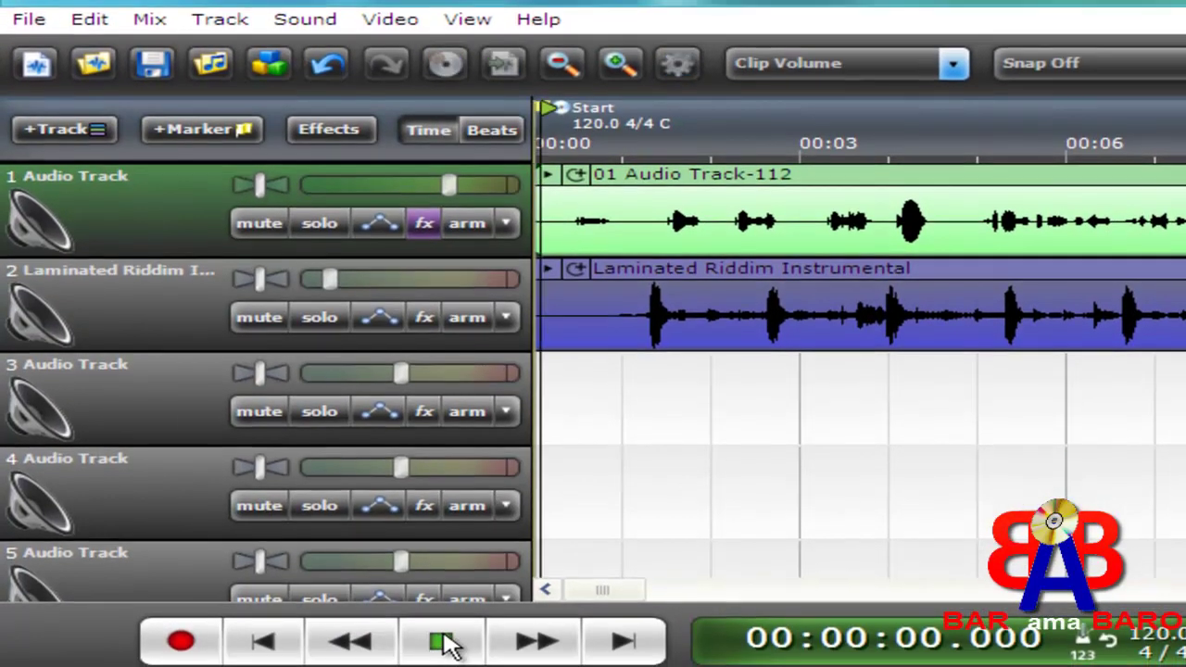
click(443, 656)
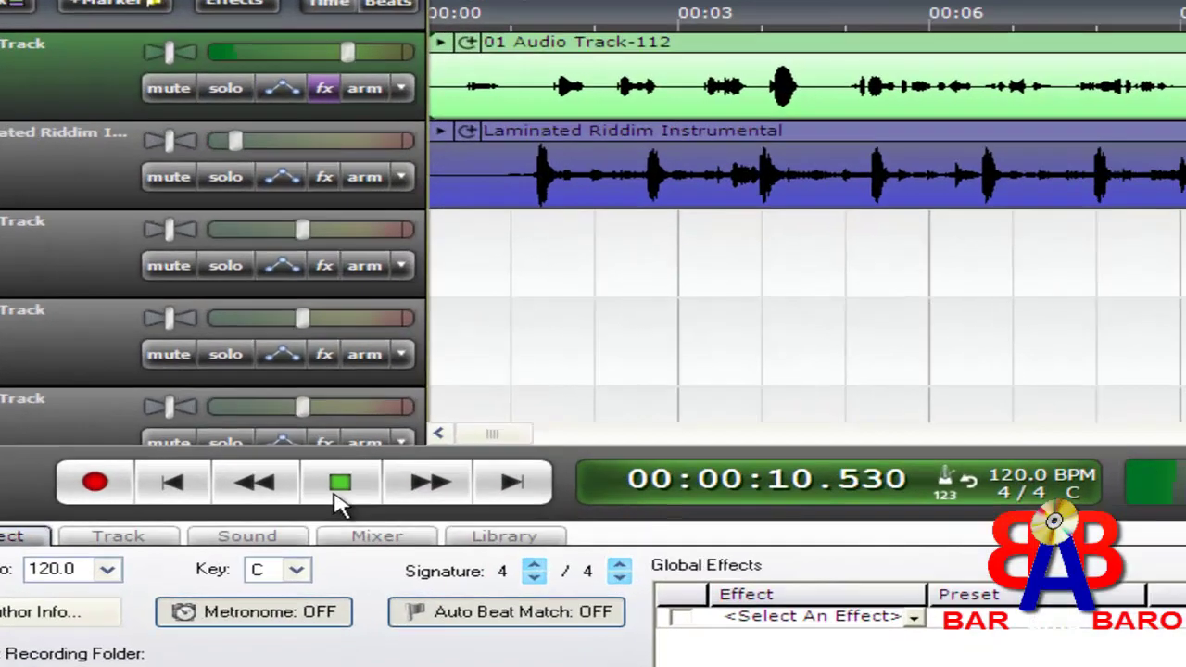
- Stop the playback and save the session as a Mixcraft project (MX5) named DEMO
click(287, 435)
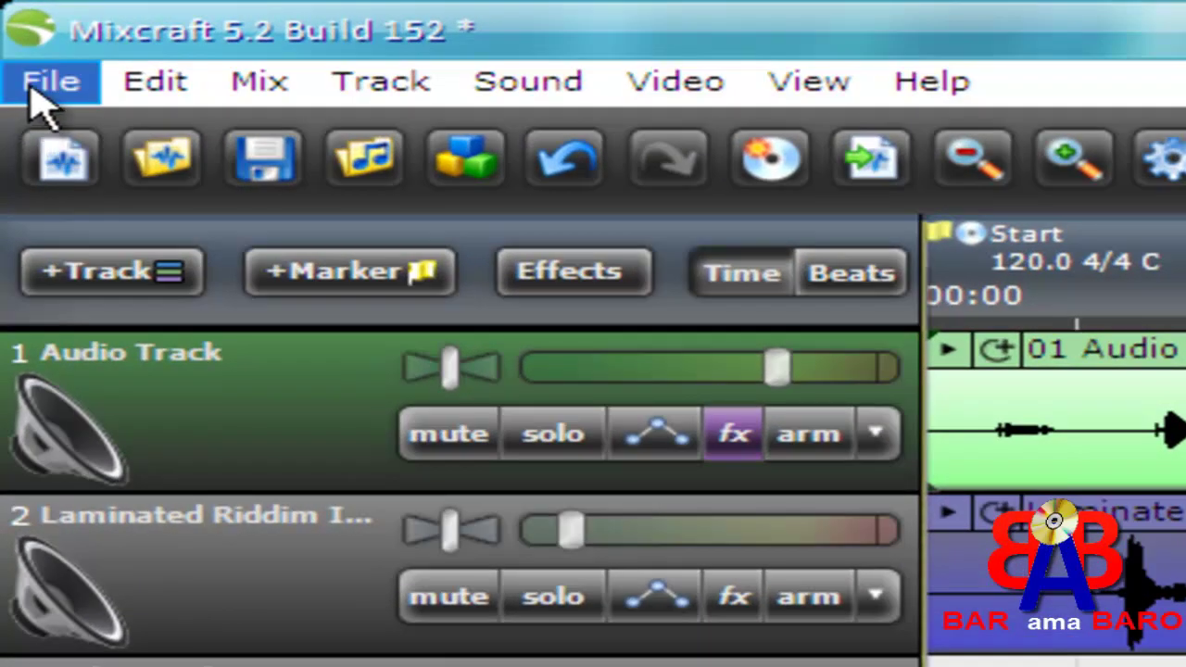
click(49, 83)
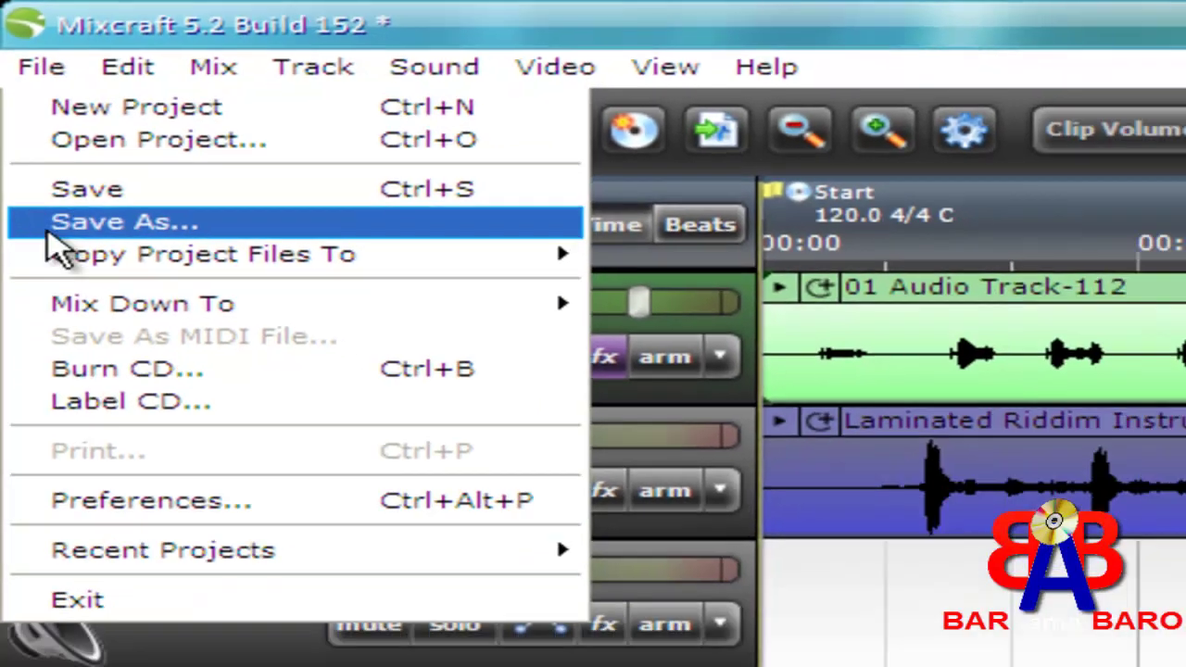
click(59, 278)
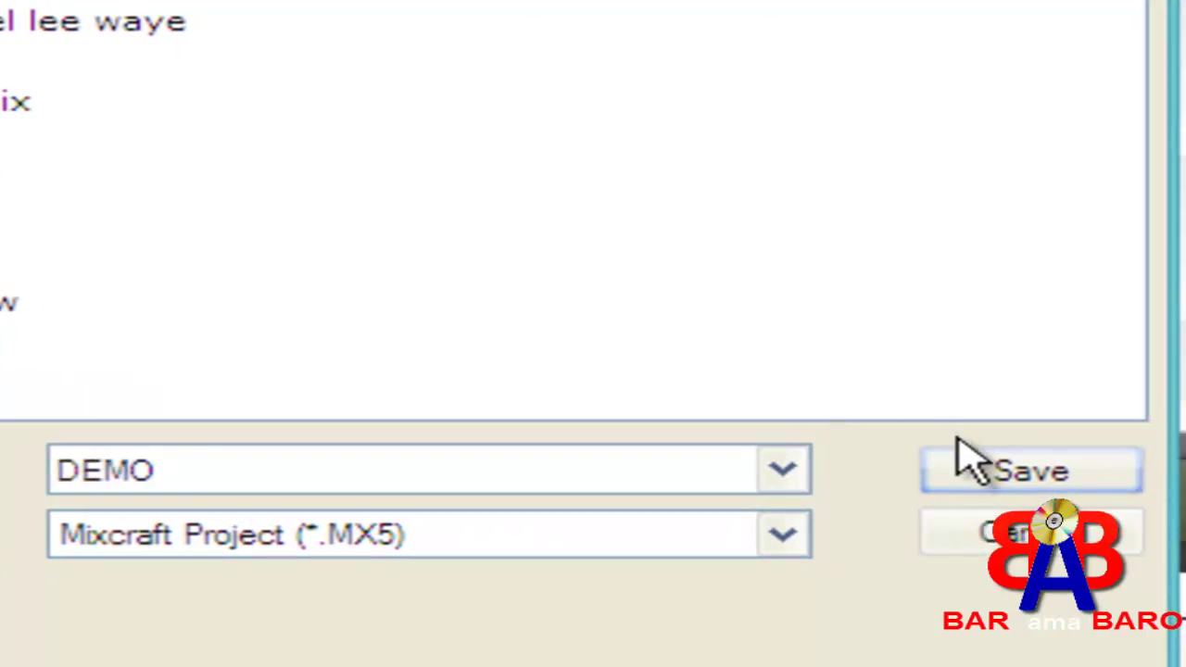
click(968, 461)
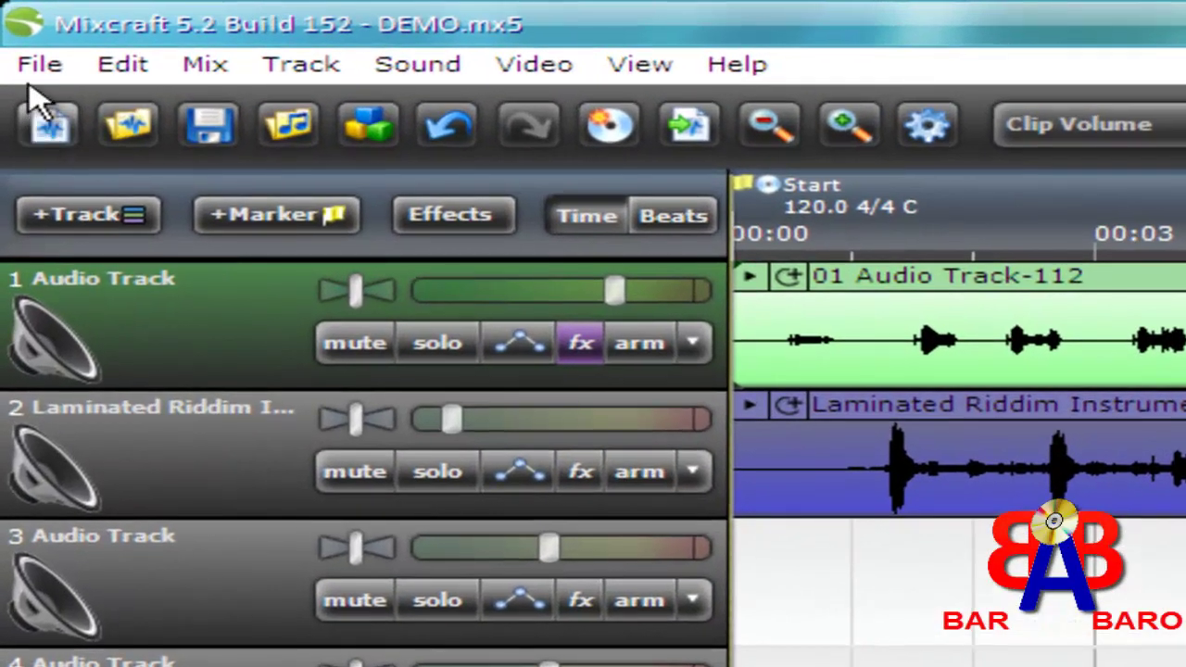
- Mix the project down to an MP3 file named DEMO and close the media player after the file plays
click(30, 68)
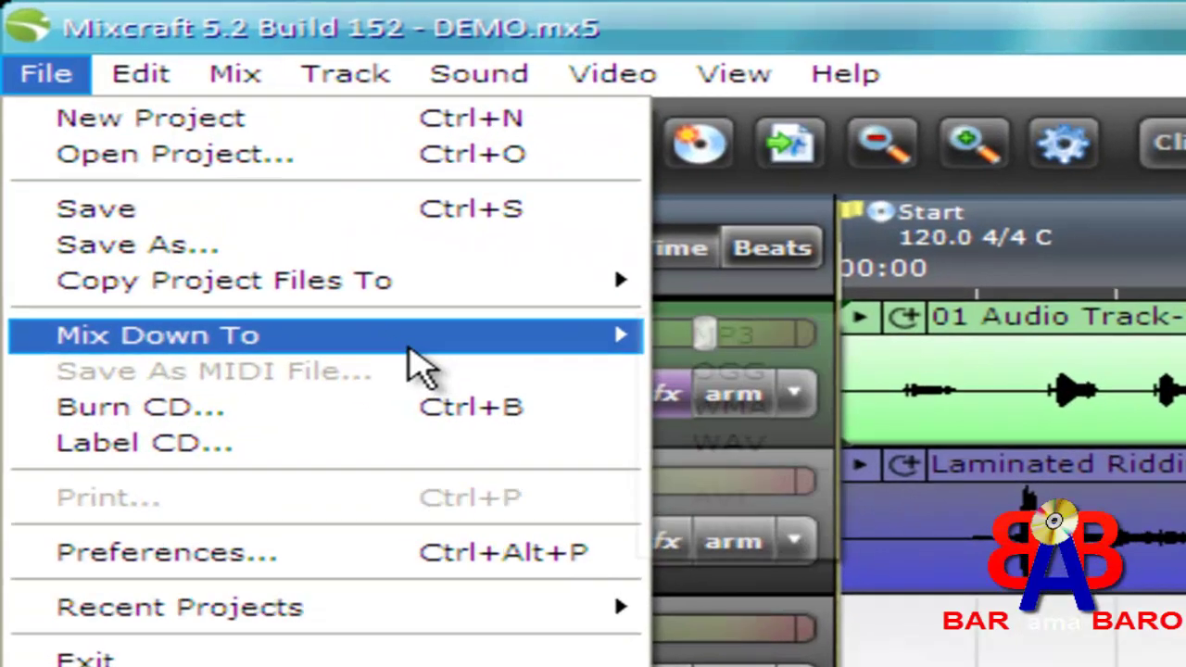
mouse_move(357, 303)
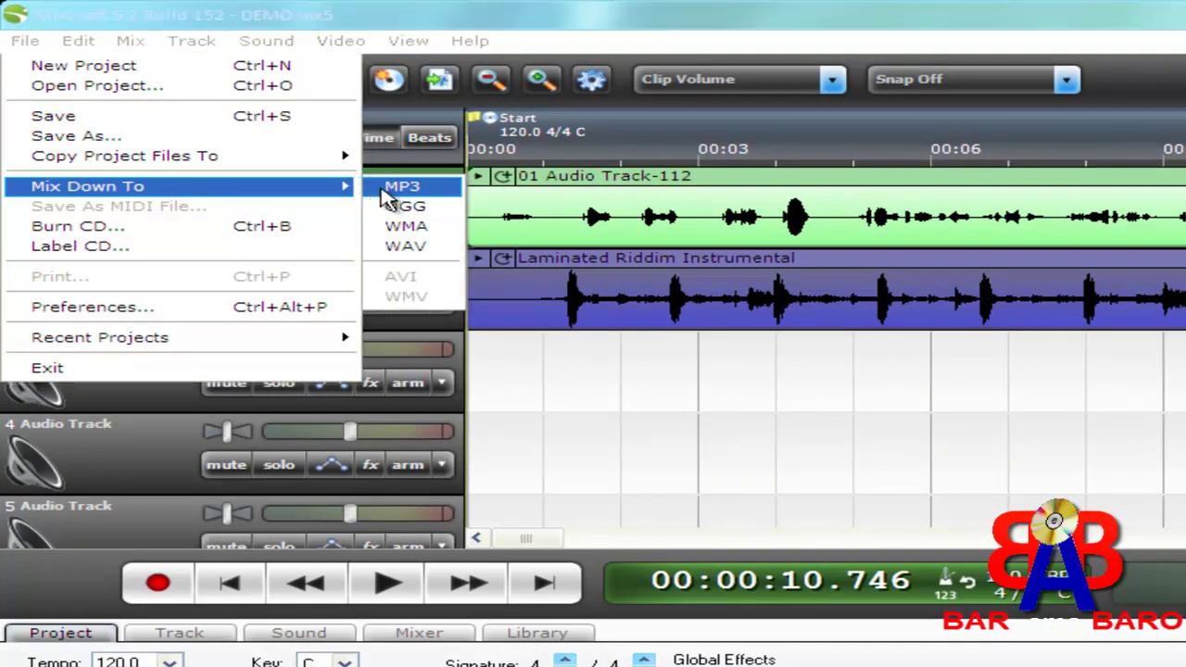
click(387, 189)
click(692, 569)
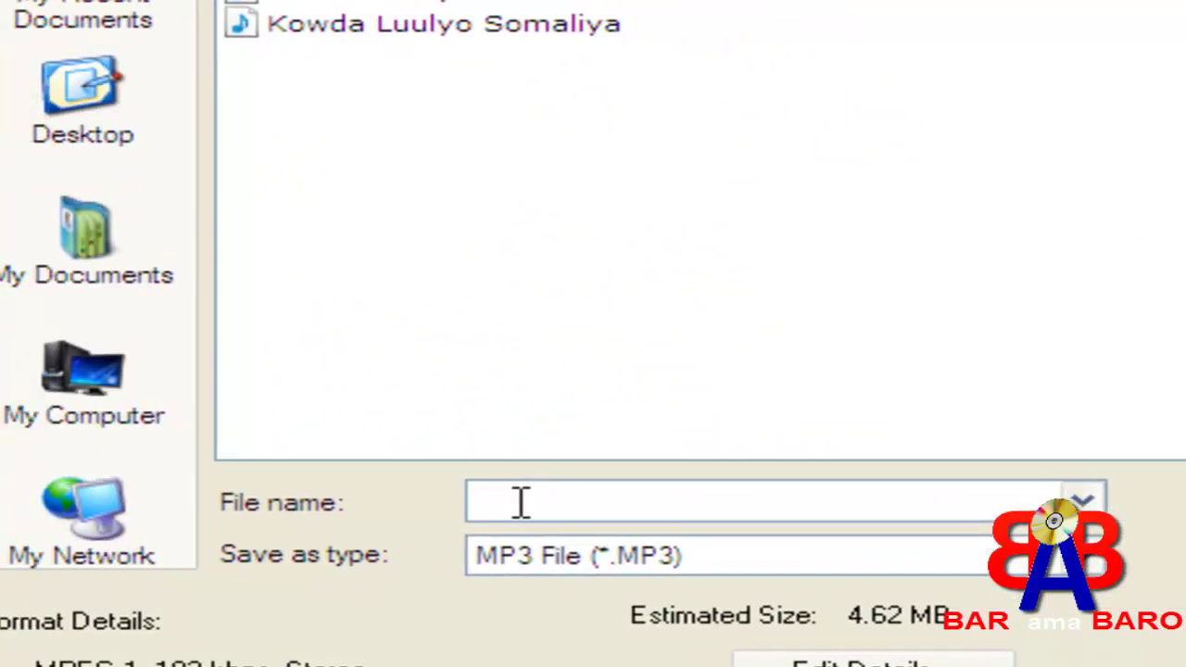
text(DEMO)
click(167, 113)
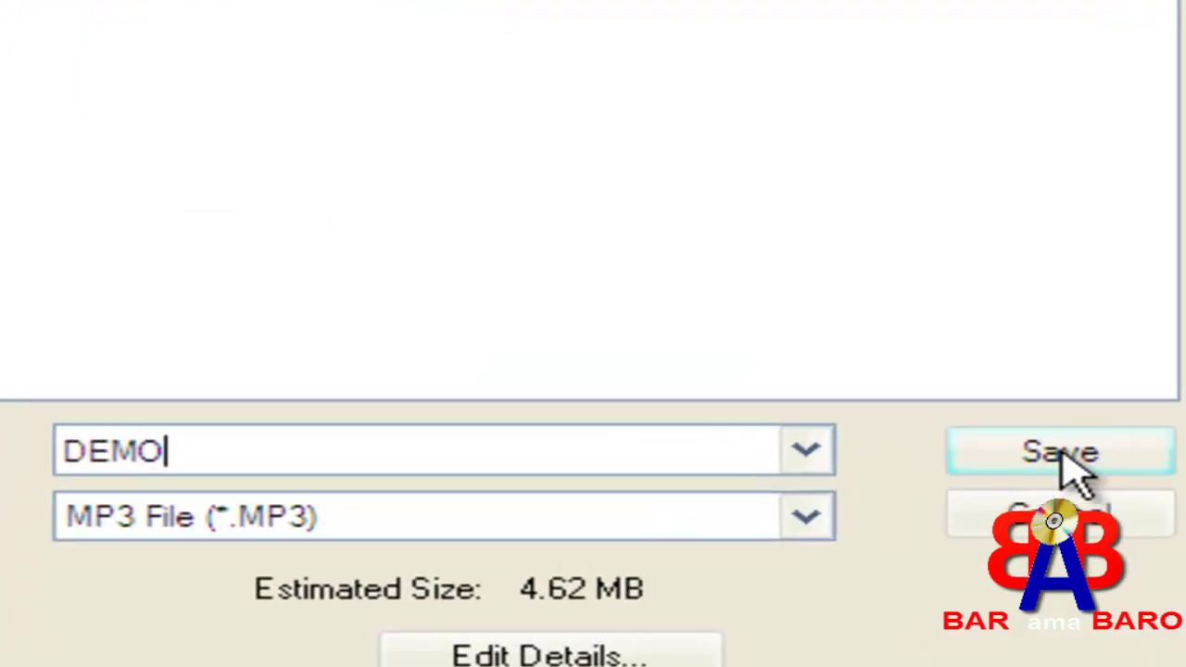
click(1072, 464)
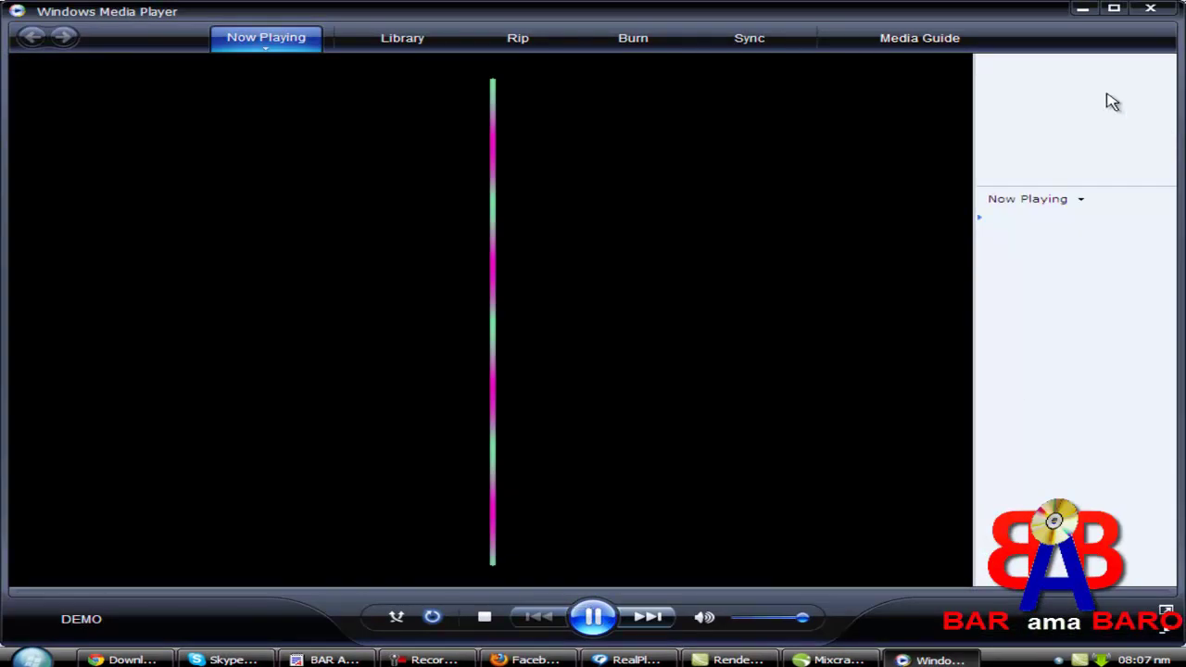
click(1147, 13)
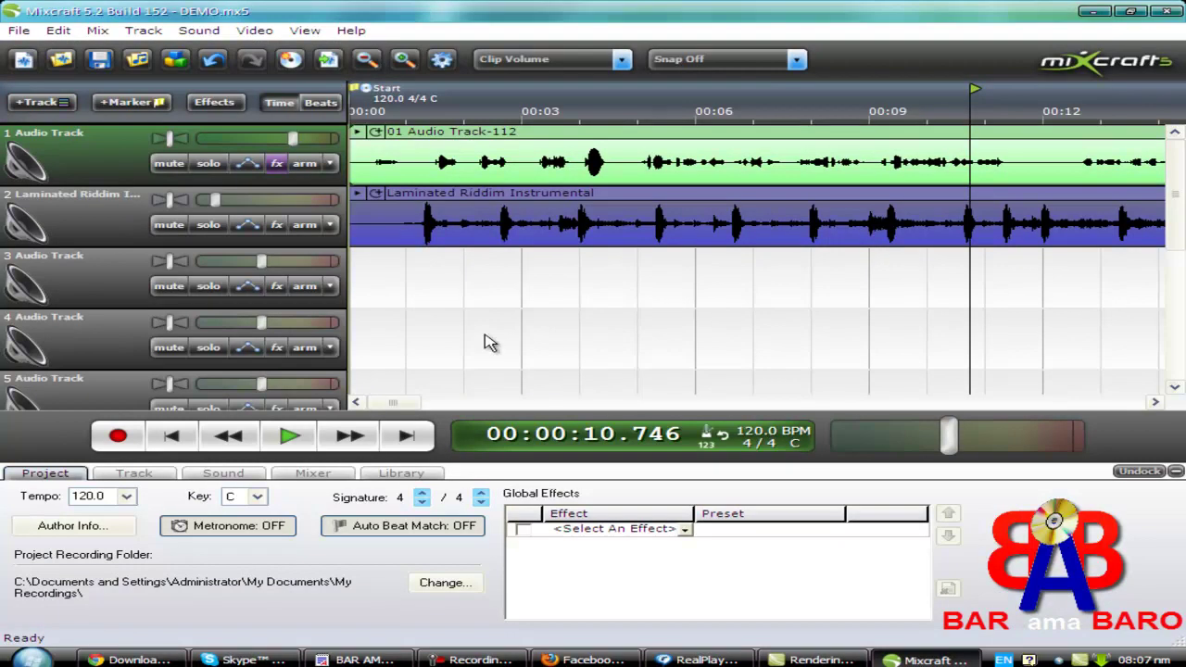